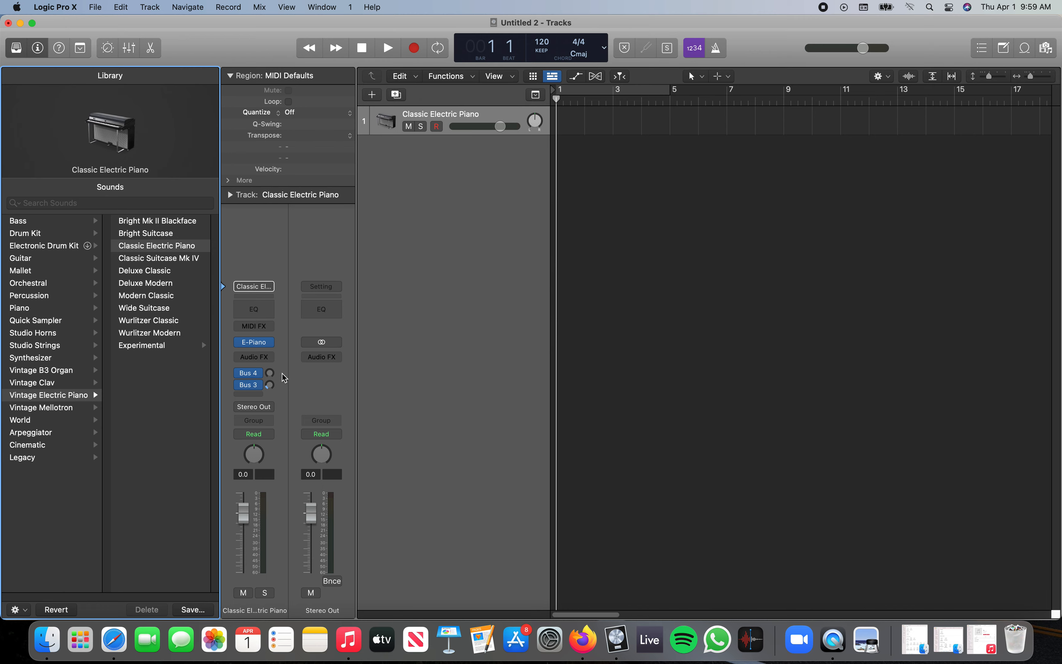
# Duplicate the Classic Electric Piano track with its settings and add a new audio track below the copies.
pyautogui.click(476, 117)
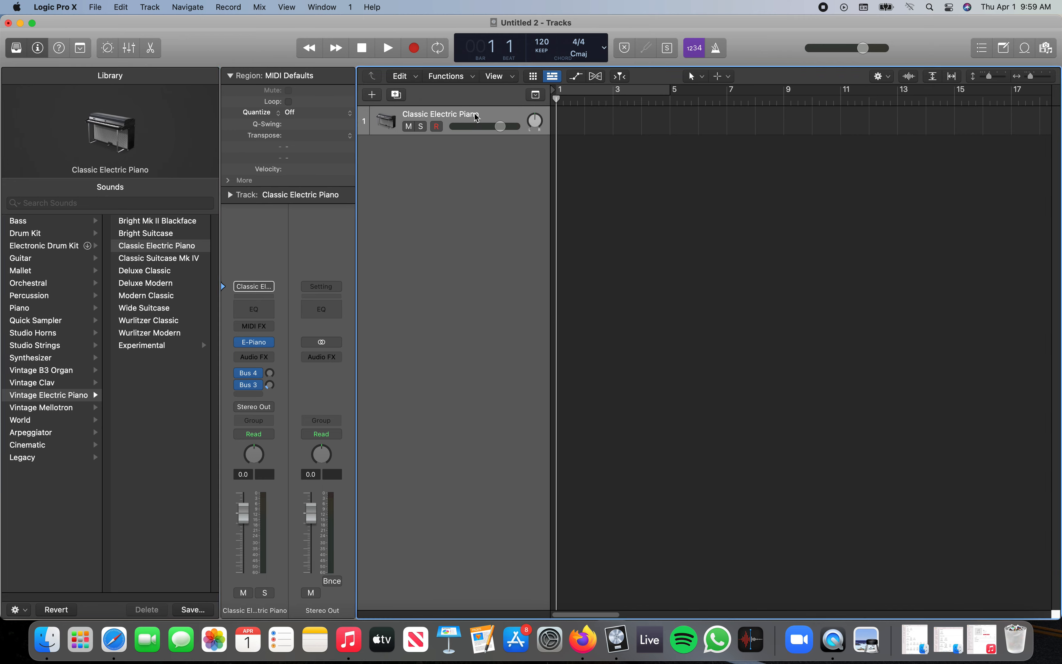
pyautogui.press('super+d')
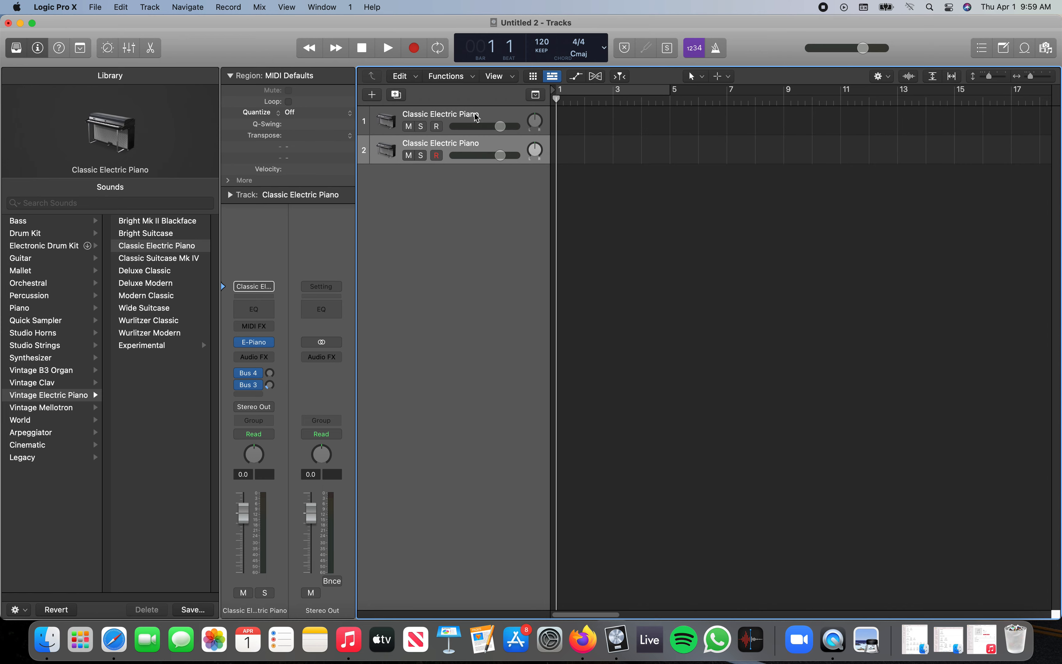
pyautogui.press('alt+super+a')
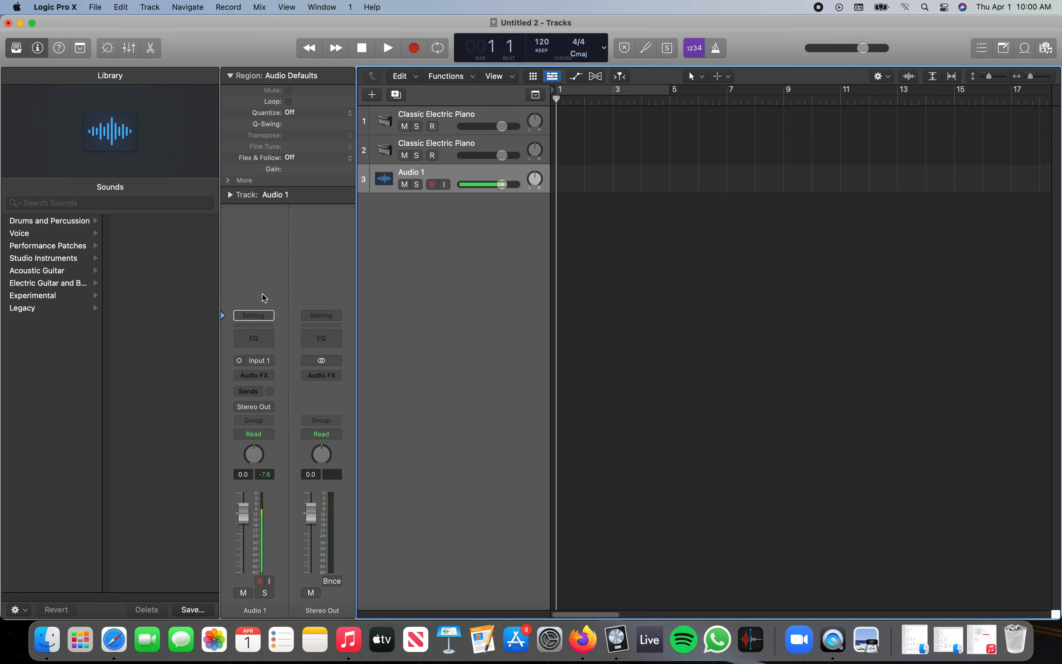
# Hide and restore the Library, and open and close the Mixer.
pyautogui.press('y')
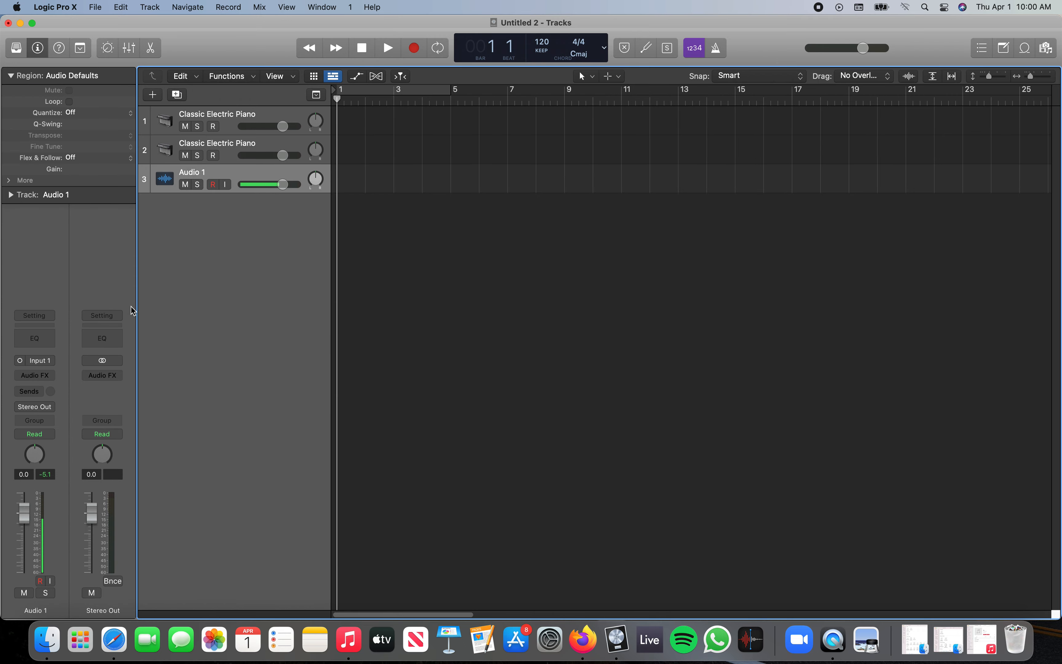
pyautogui.press('y')
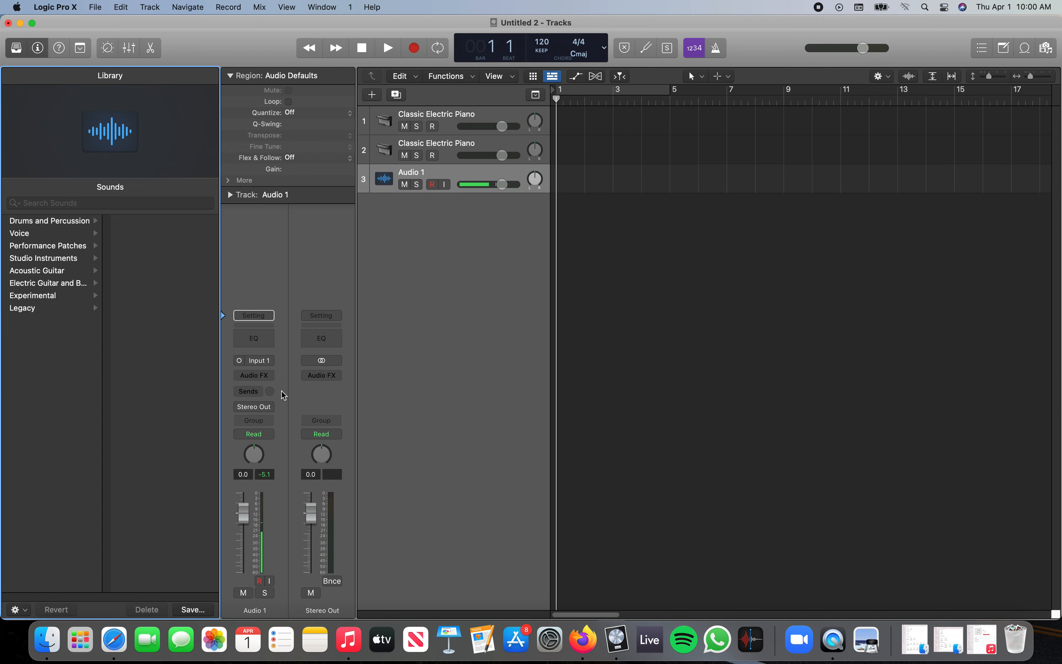
pyautogui.press('x')
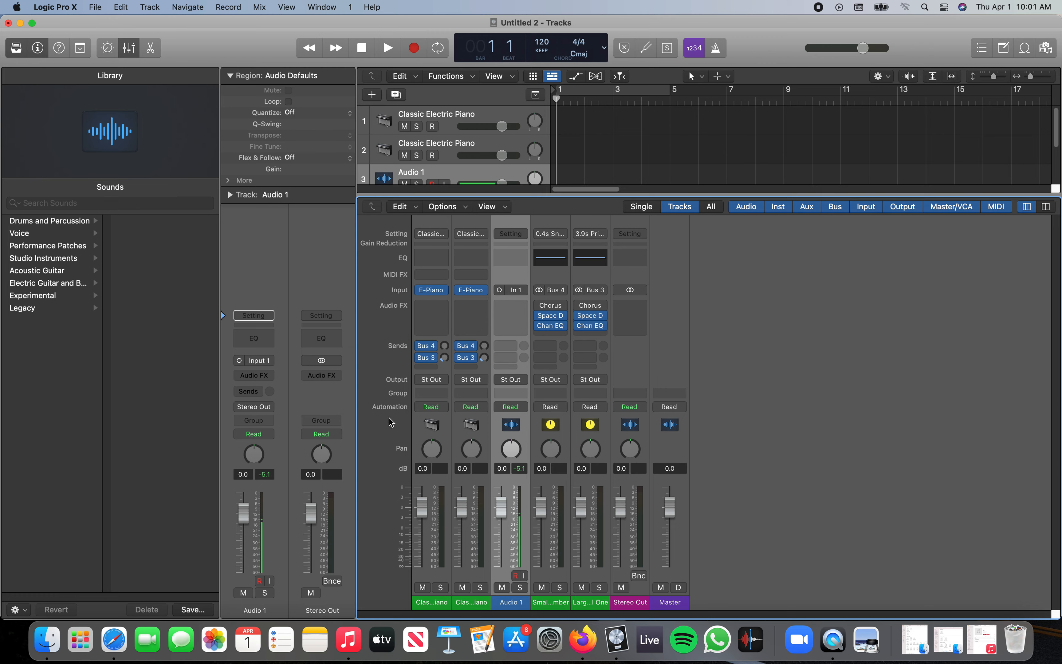
pyautogui.press('x')
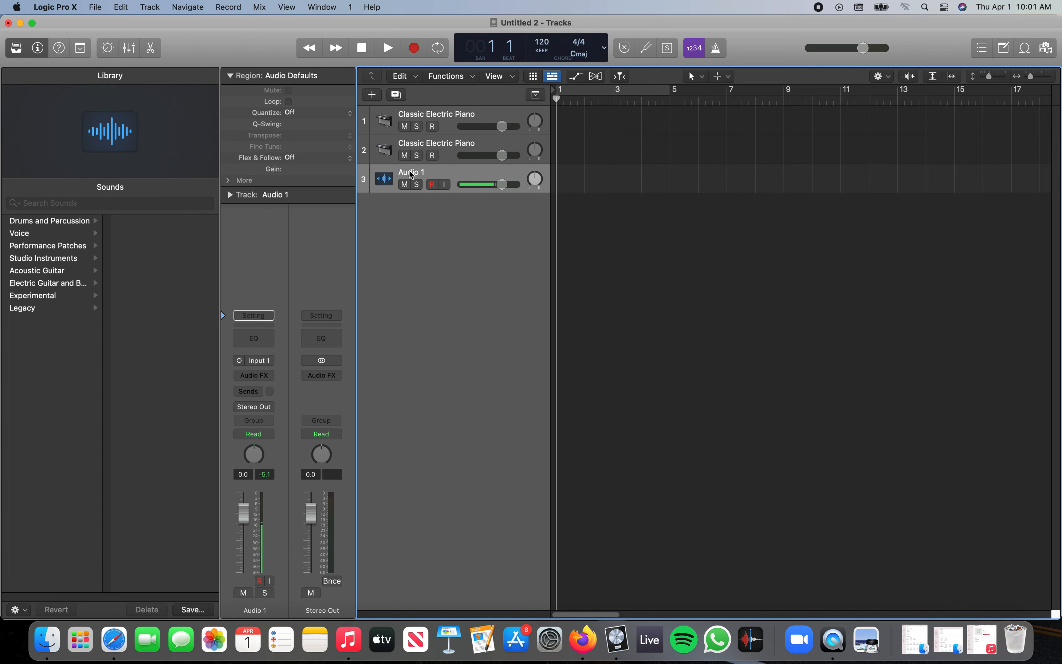
# Select the second piano track and return to Audio 1, switching its mute, solo and input monitoring on and off again.
pyautogui.click(420, 147)
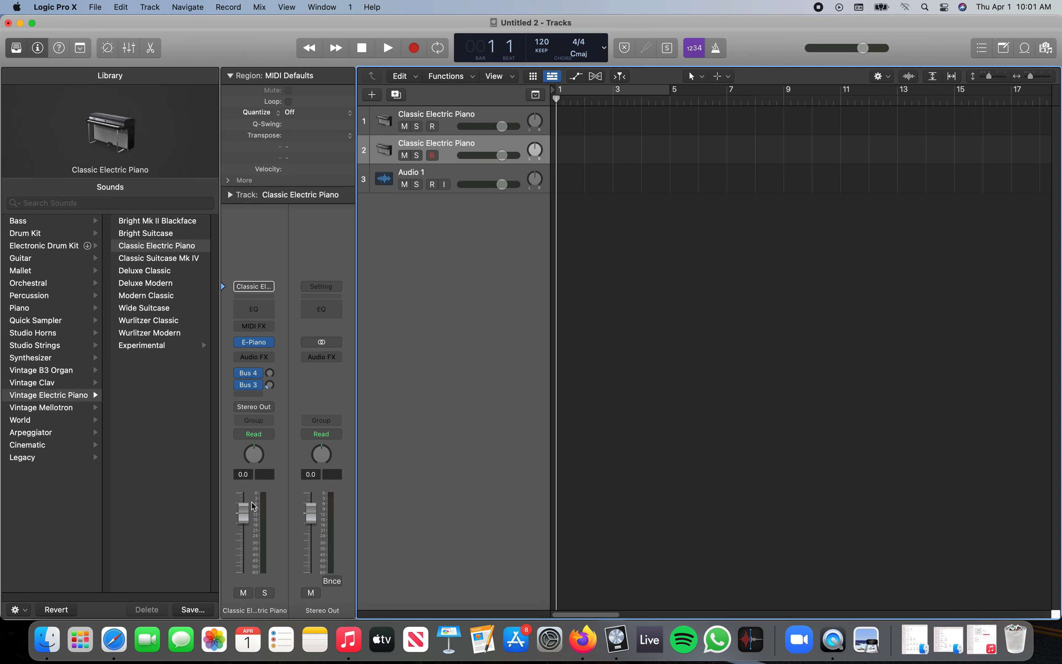
pyautogui.click(456, 175)
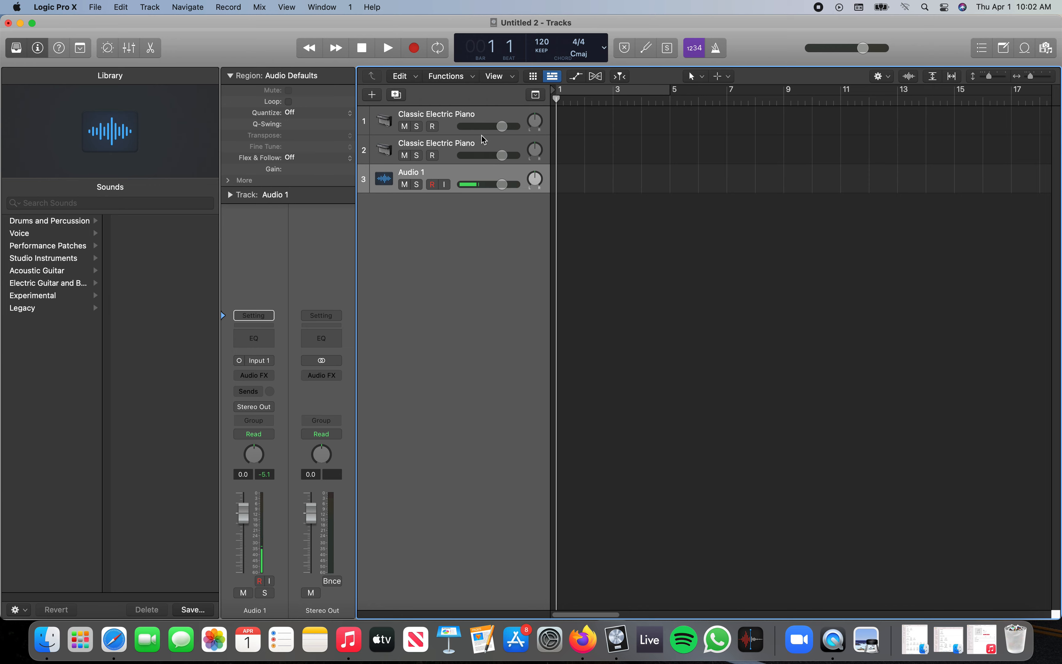
pyautogui.click(244, 593)
pyautogui.click(244, 593)
pyautogui.click(265, 592)
pyautogui.click(264, 593)
pyautogui.hotkey('ctrl', 'm')
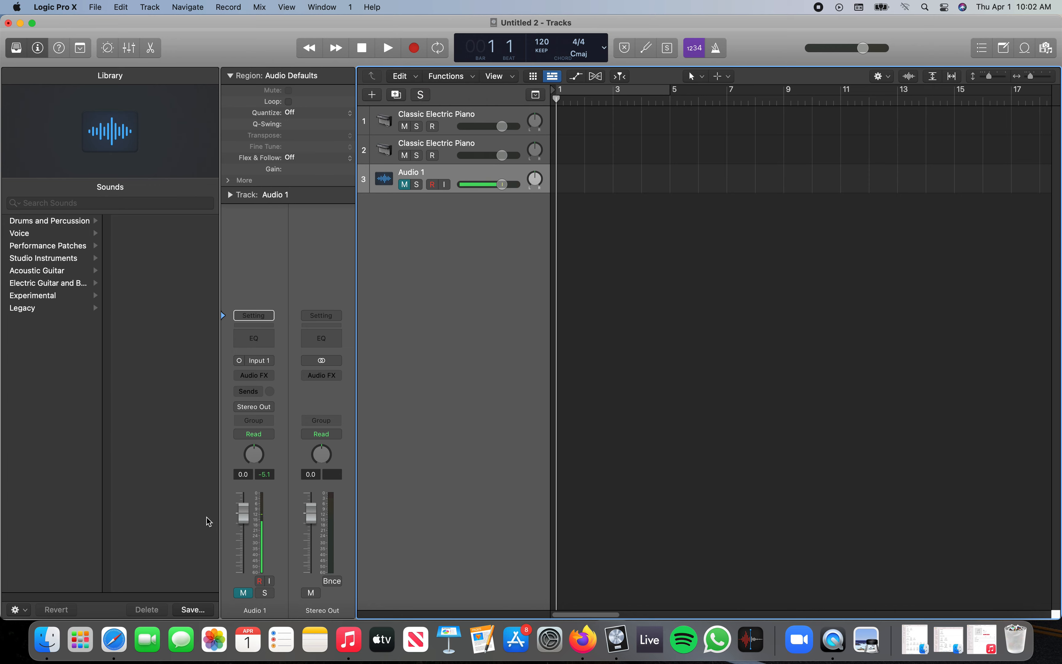
pyautogui.hotkey('ctrl', 'm')
pyautogui.hotkey('ctrl', 's')
pyautogui.hotkey('ctrl', 's')
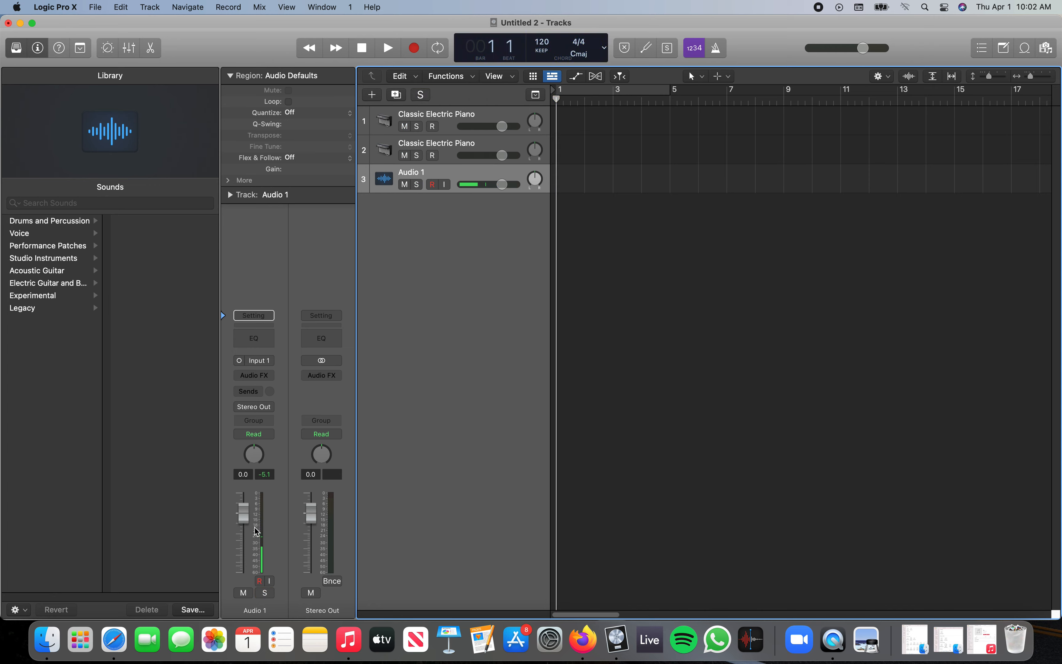
pyautogui.click(270, 581)
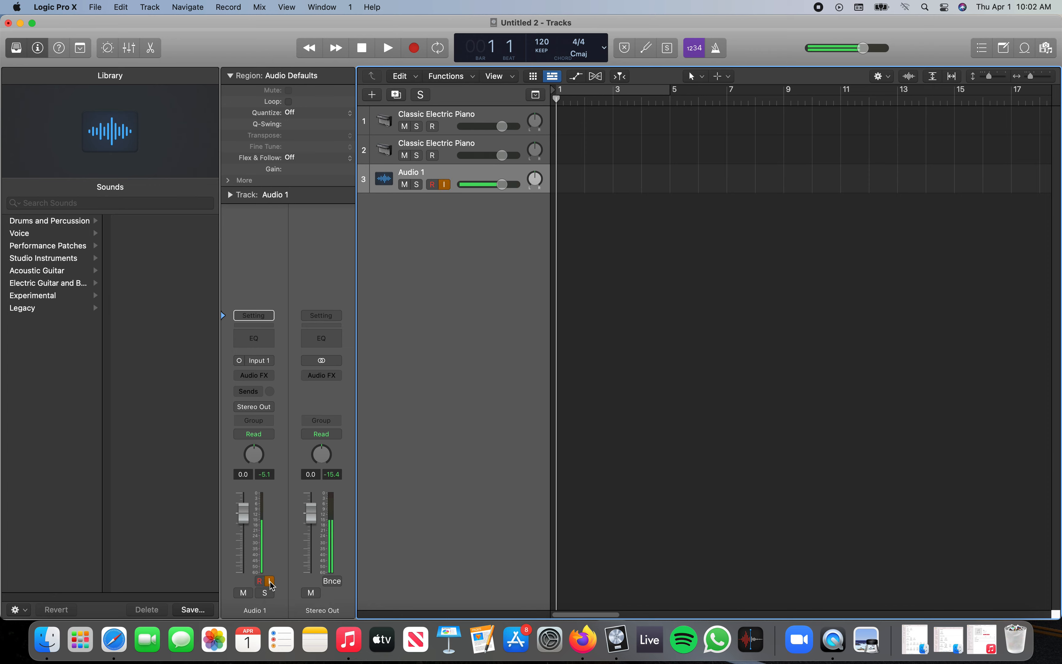
pyautogui.click(270, 581)
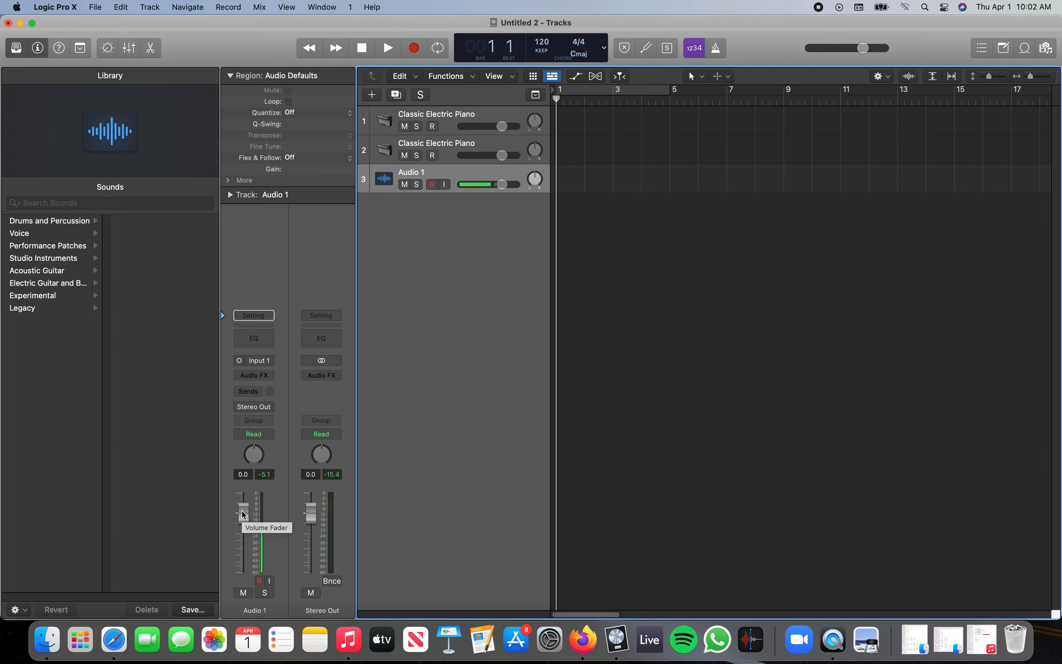
# Lower the Audio 1 channel's volume fader to about -5.2 dB.
pyautogui.moveTo(242, 510); pyautogui.dragTo(243, 535)
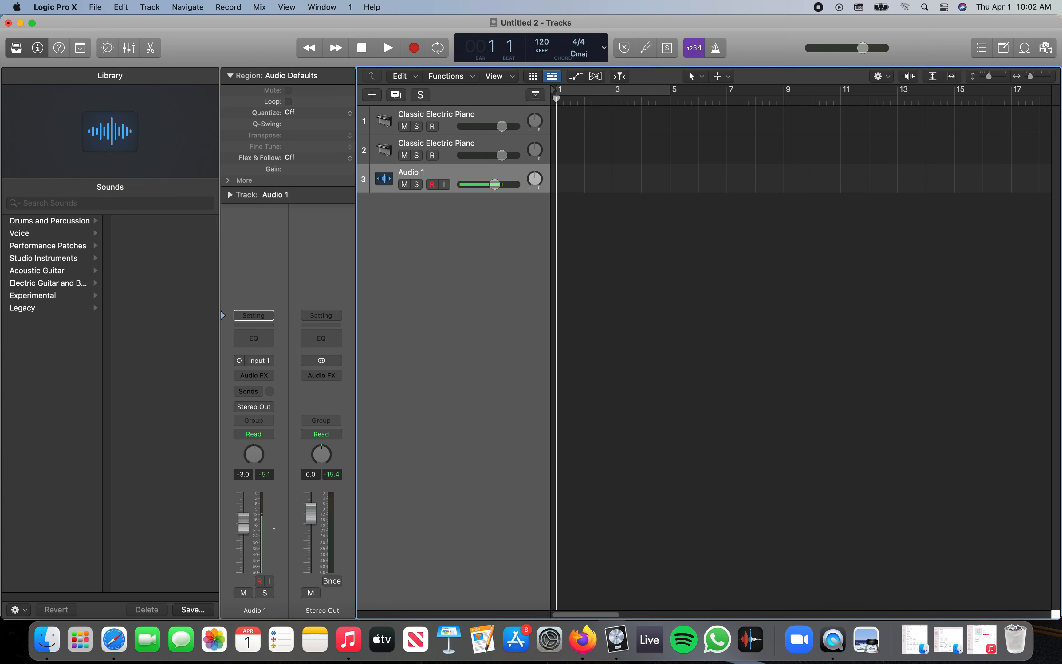
pyautogui.moveTo(243, 522); pyautogui.dragTo(243, 559)
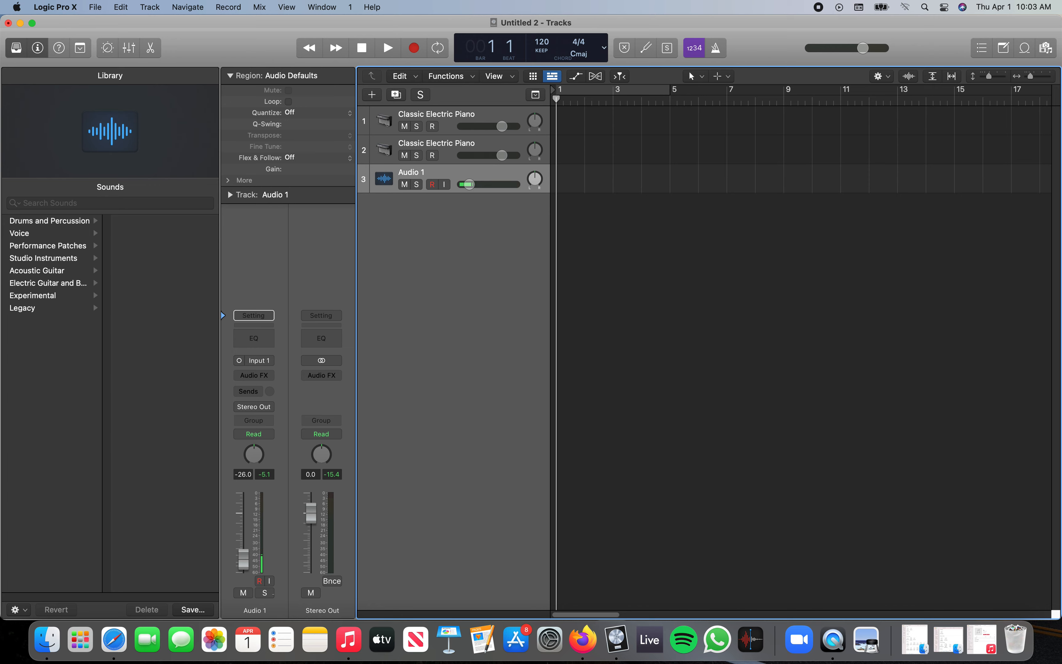
pyautogui.moveTo(243, 558); pyautogui.dragTo(272, 541)
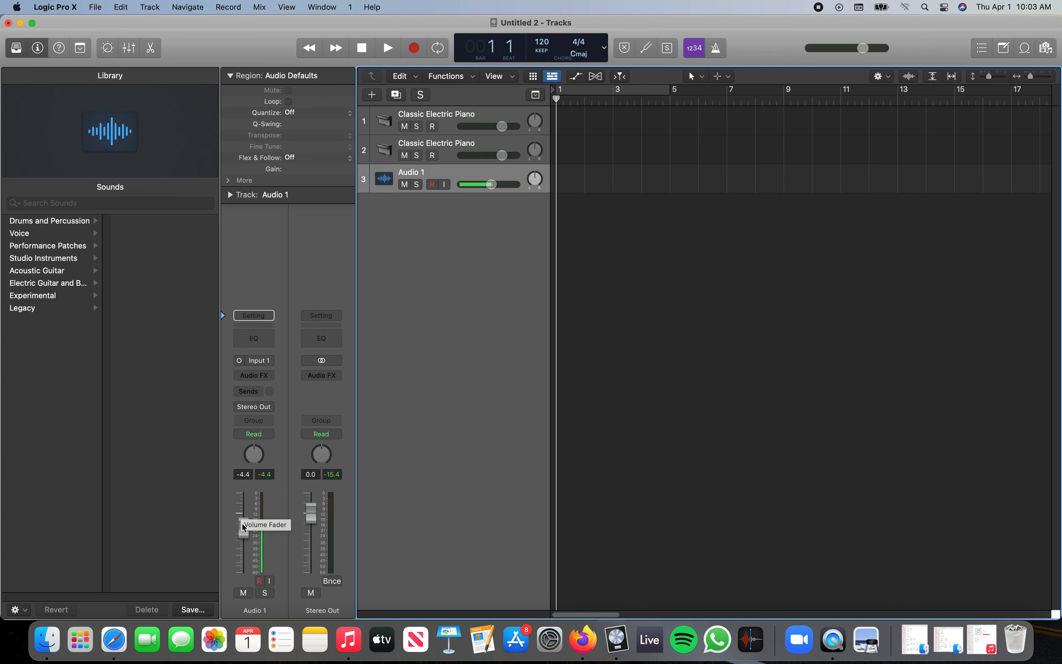
pyautogui.moveTo(242, 525); pyautogui.dragTo(242, 529)
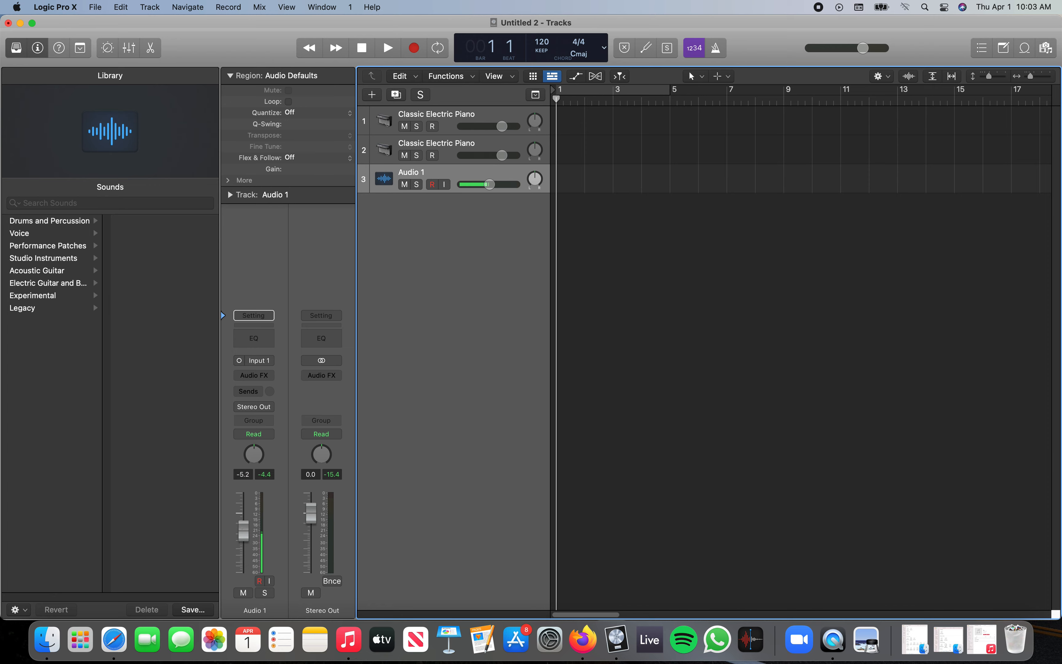
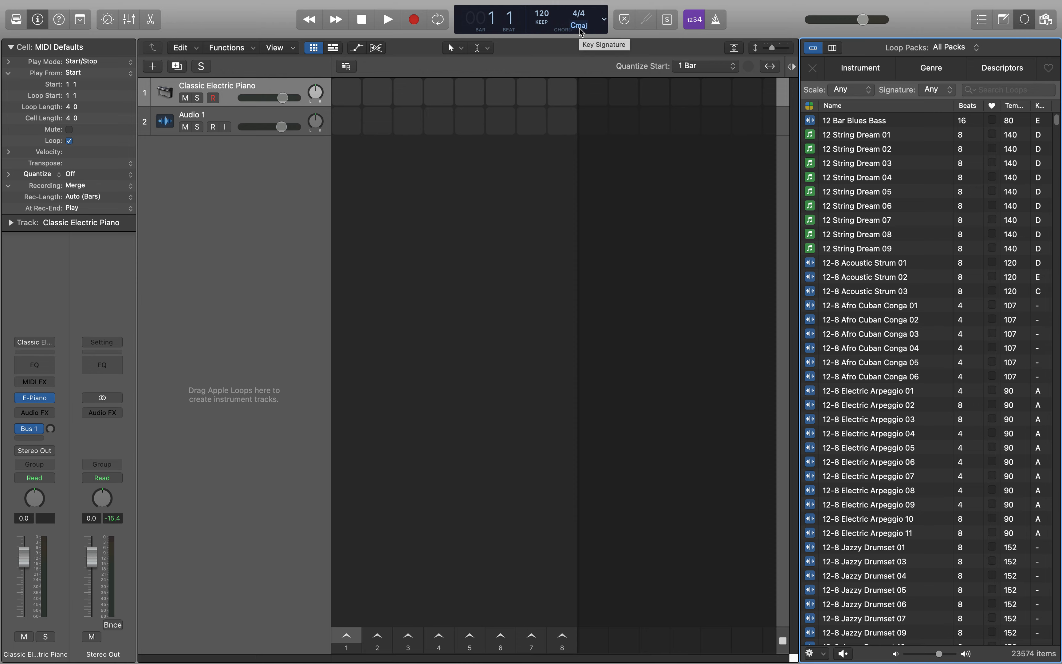
# Place the 12-8 Afro Cuban Conga 01 loop in the Audio 1 track's scene 5 cell of the Live Loops grid.
pyautogui.click(579, 28)
pyautogui.click(585, 28)
pyautogui.moveTo(865, 263); pyautogui.dragTo(465, 137)
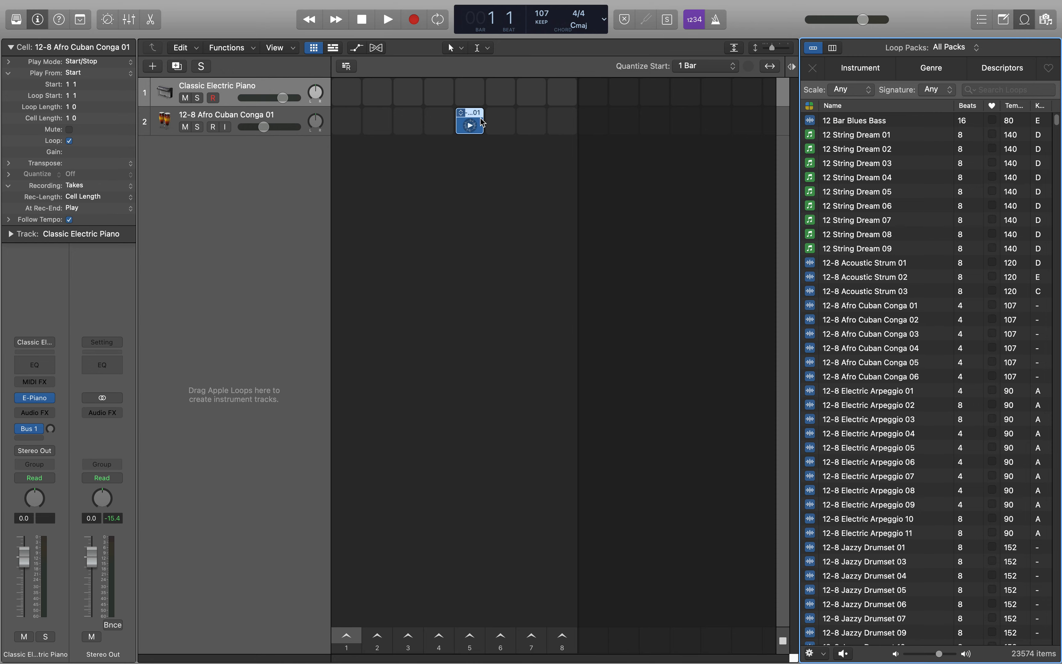
# Play the conga loop cell, stop the transport, and stop the cell before restarting playback.
pyautogui.click(470, 126)
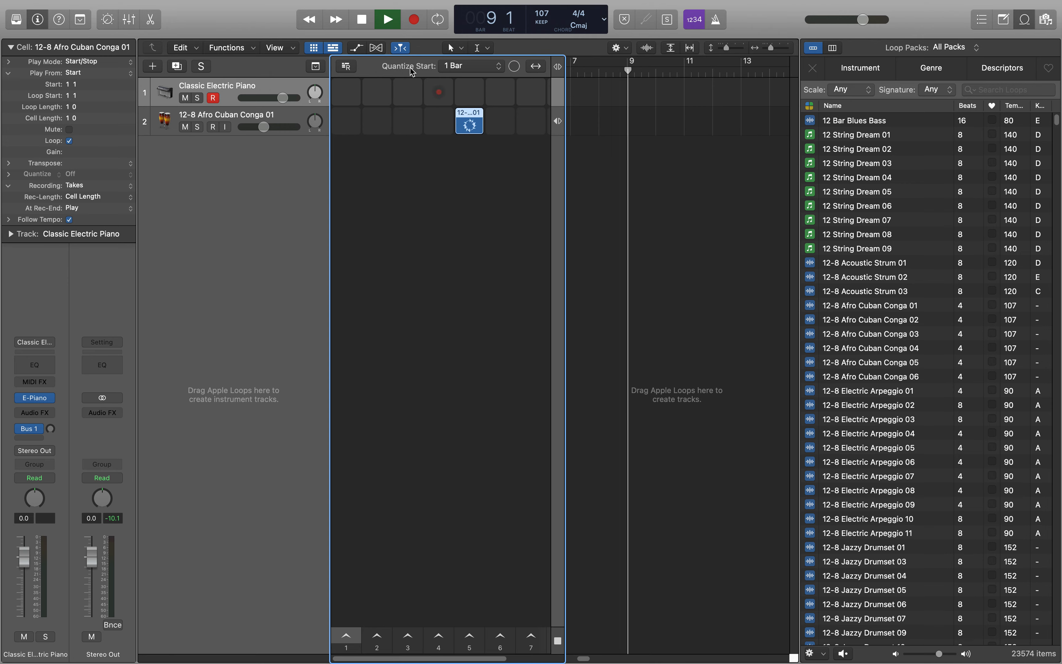
pyautogui.click(361, 22)
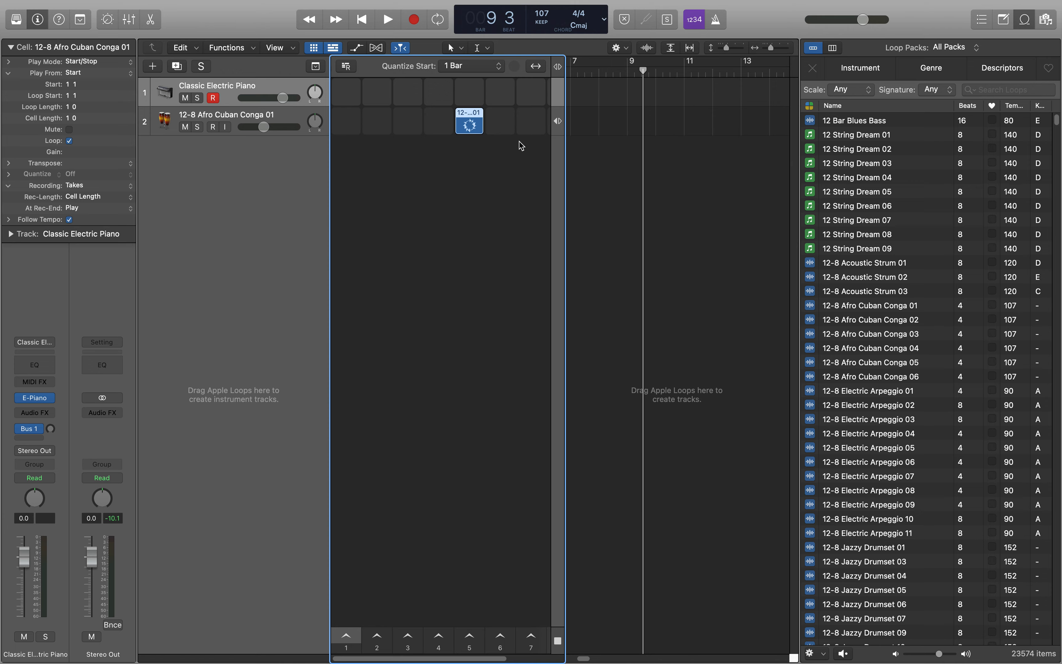
pyautogui.click(470, 122)
pyautogui.press('space')
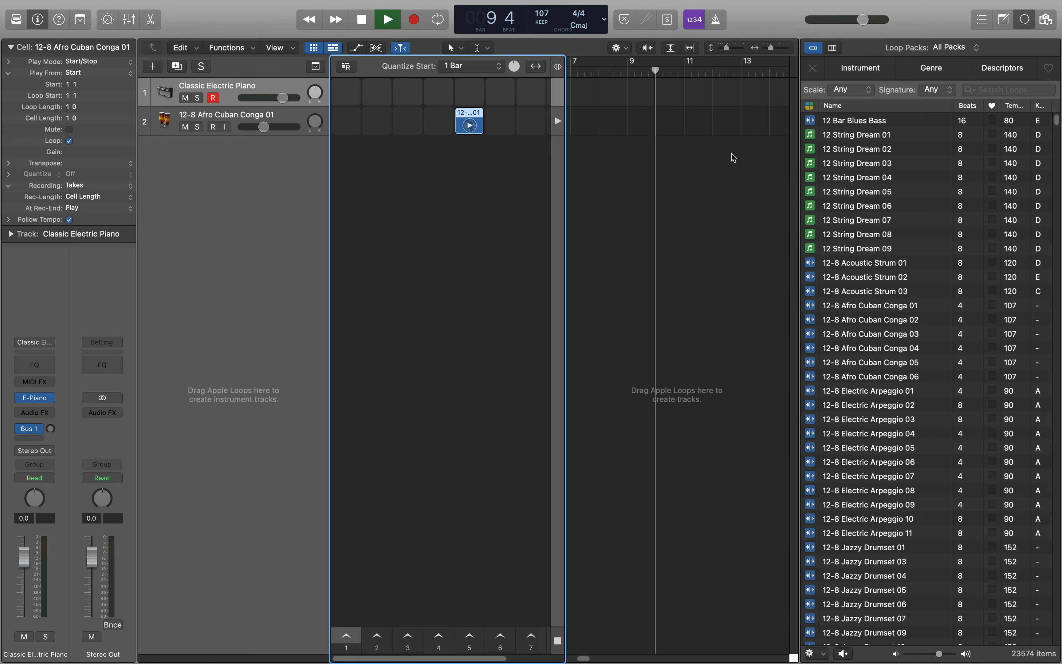
# Return the playhead to the project start, then play and stop the project there.
pyautogui.click(731, 154)
pyautogui.press('Return')
pyautogui.press('space')
pyautogui.press('space')
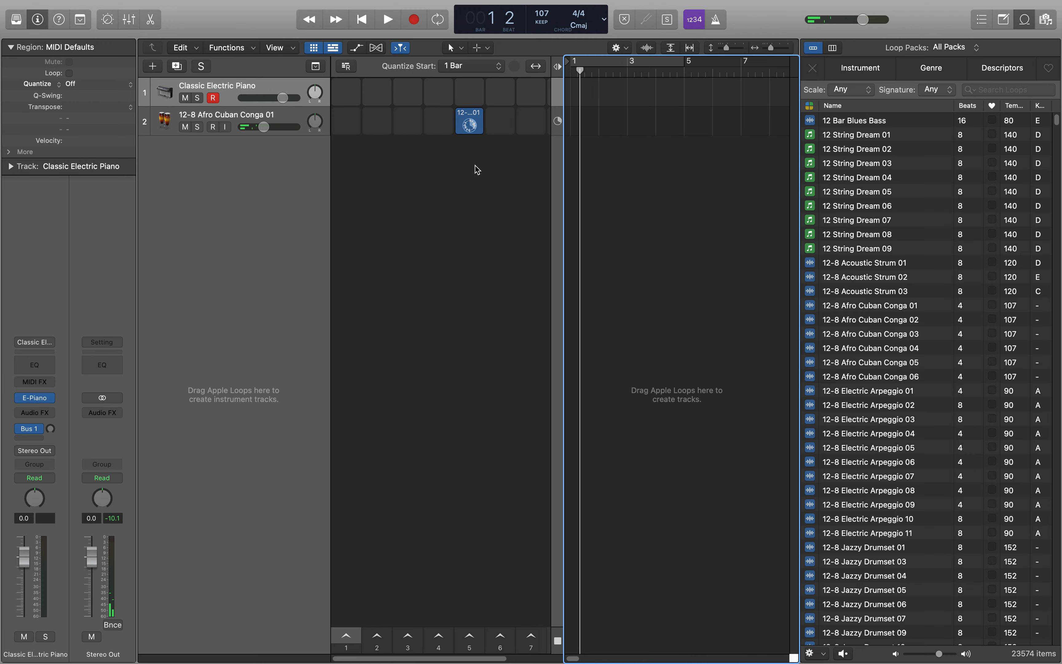
pyautogui.moveTo(436, 123)
pyautogui.moveTo(425, 105)
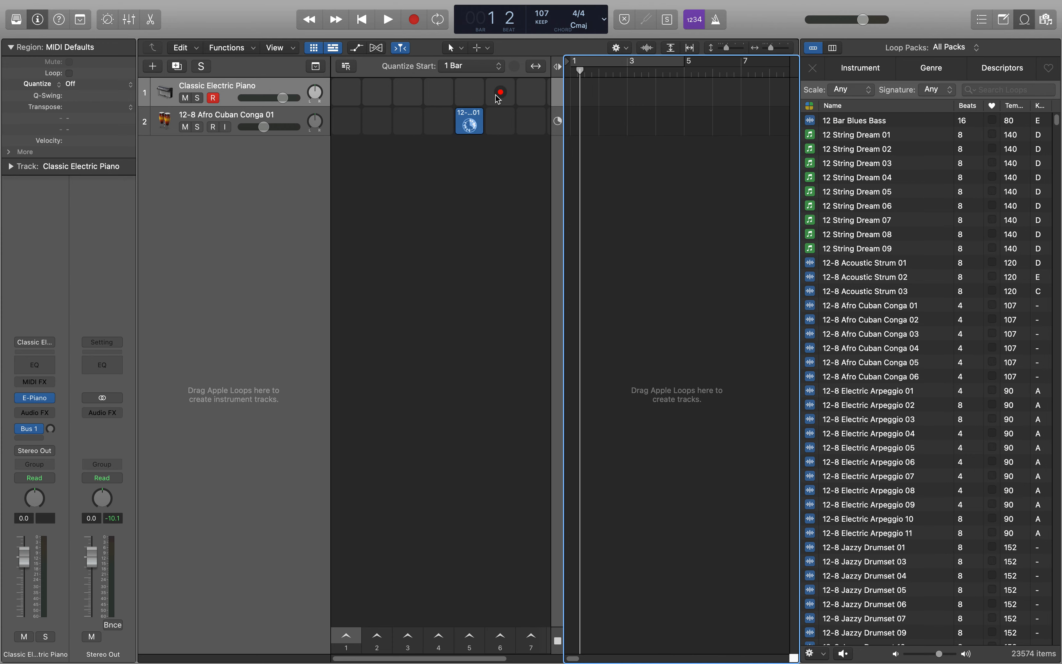
pyautogui.moveTo(376, 109)
pyautogui.moveTo(502, 125)
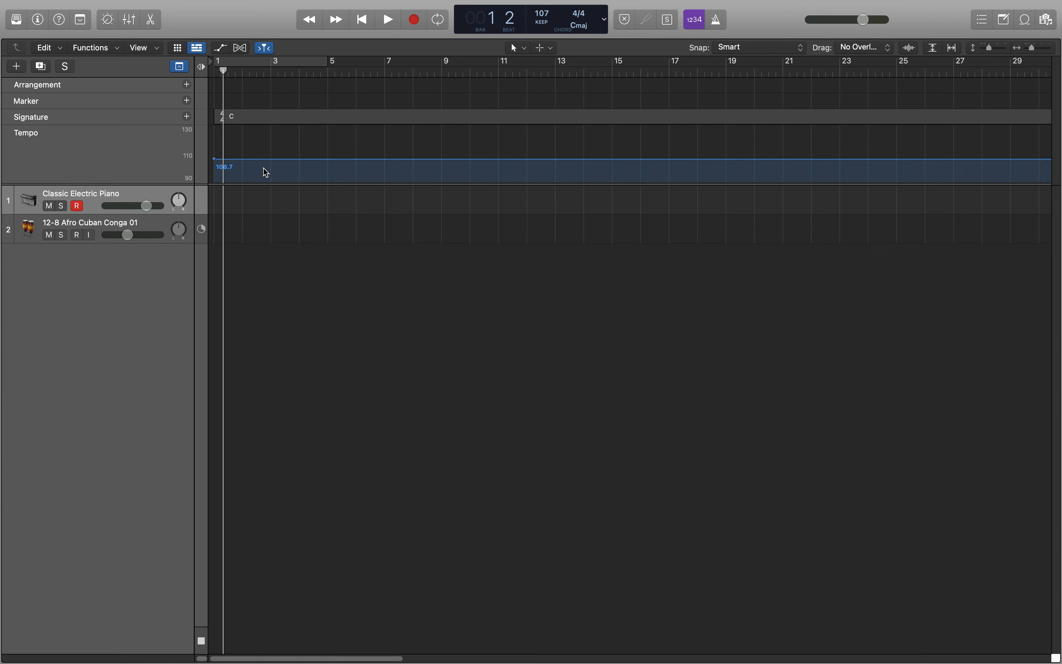
# Add tempo points in the Tempo track at bar 4 and bar 5, setting the tempo from bar 5 to 115.
pyautogui.click(299, 162)
pyautogui.moveTo(330, 165); pyautogui.dragTo(332, 154)
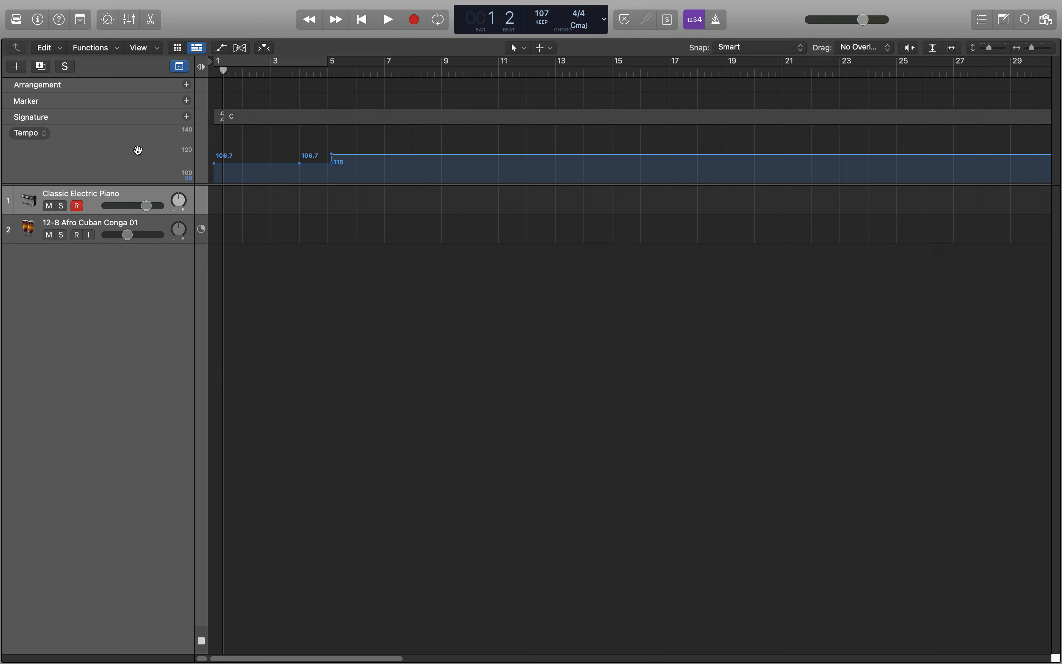
# Undo both tempo points and the conga loop added to the Audio 1 track.
pyautogui.press('super+z')
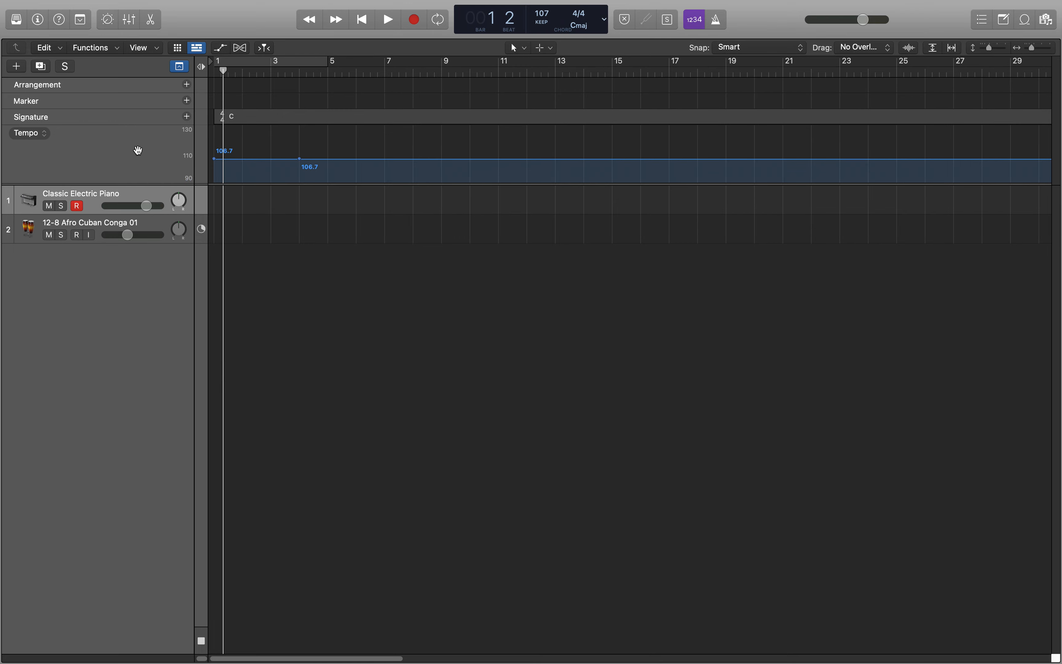
pyautogui.press('super+z')
pyautogui.press('super+z')
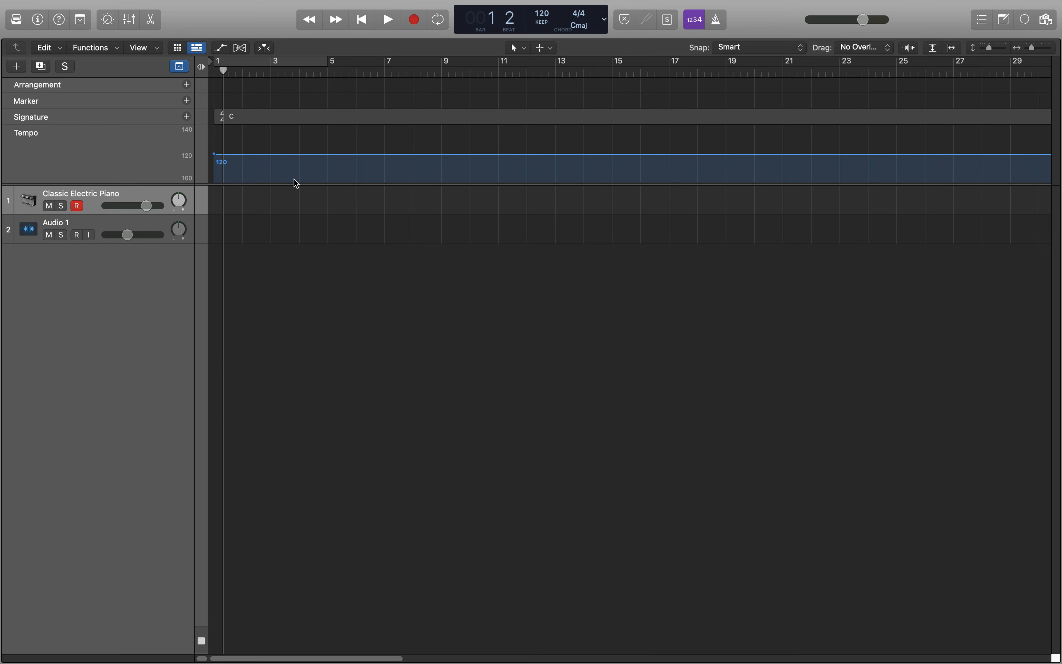
# Hide the global tracks, turn on Cycle mode for bars 1 to 5, and briefly play the cycled area.
pyautogui.click(181, 69)
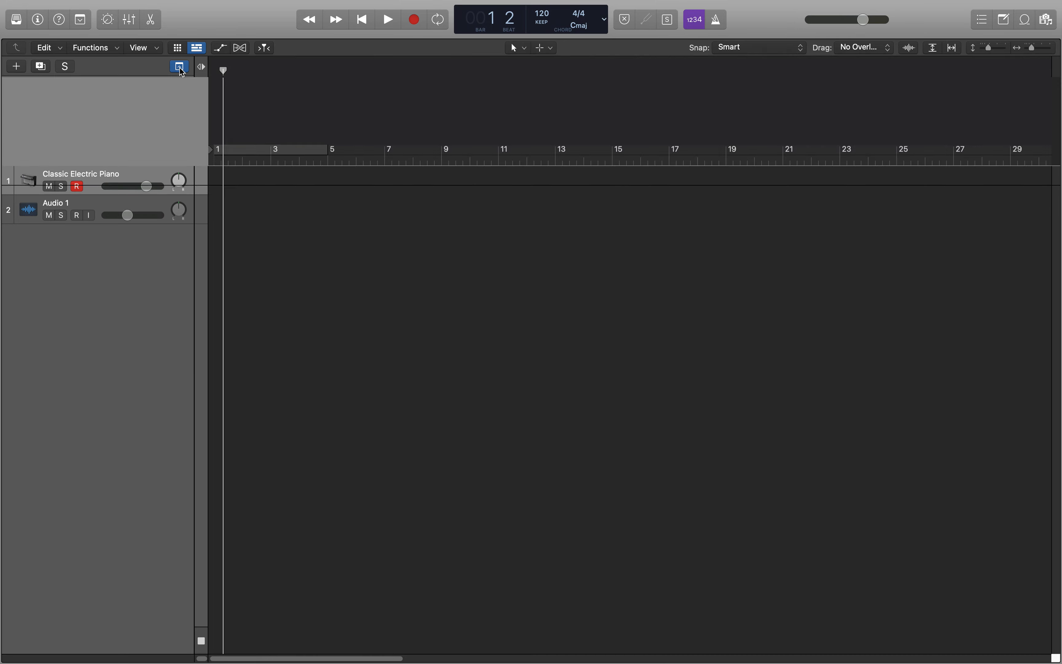
pyautogui.press('c')
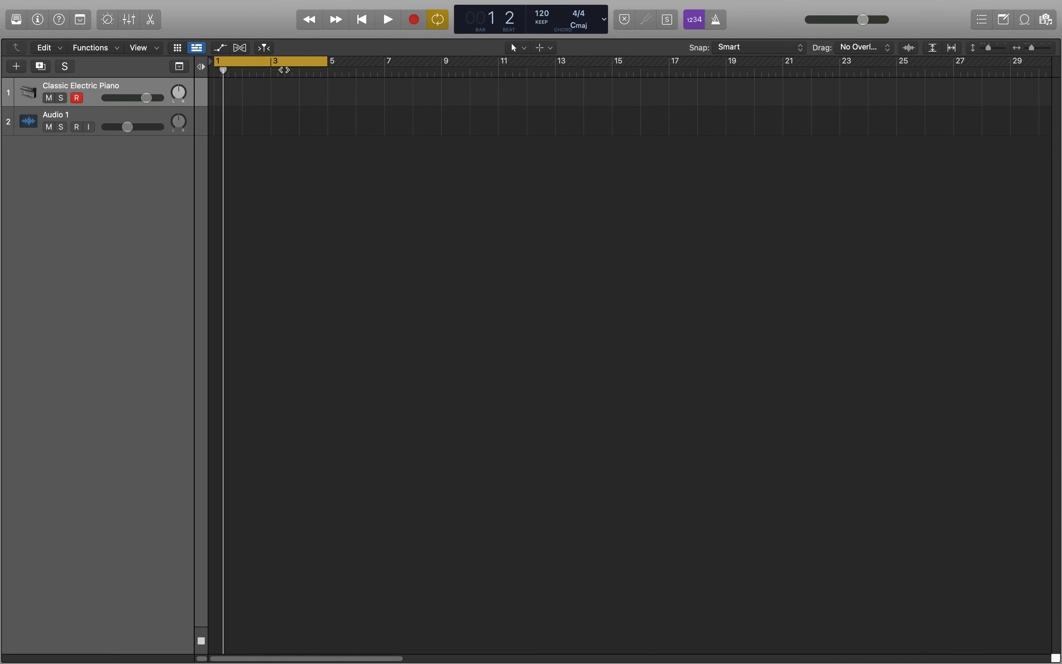
pyautogui.press('space')
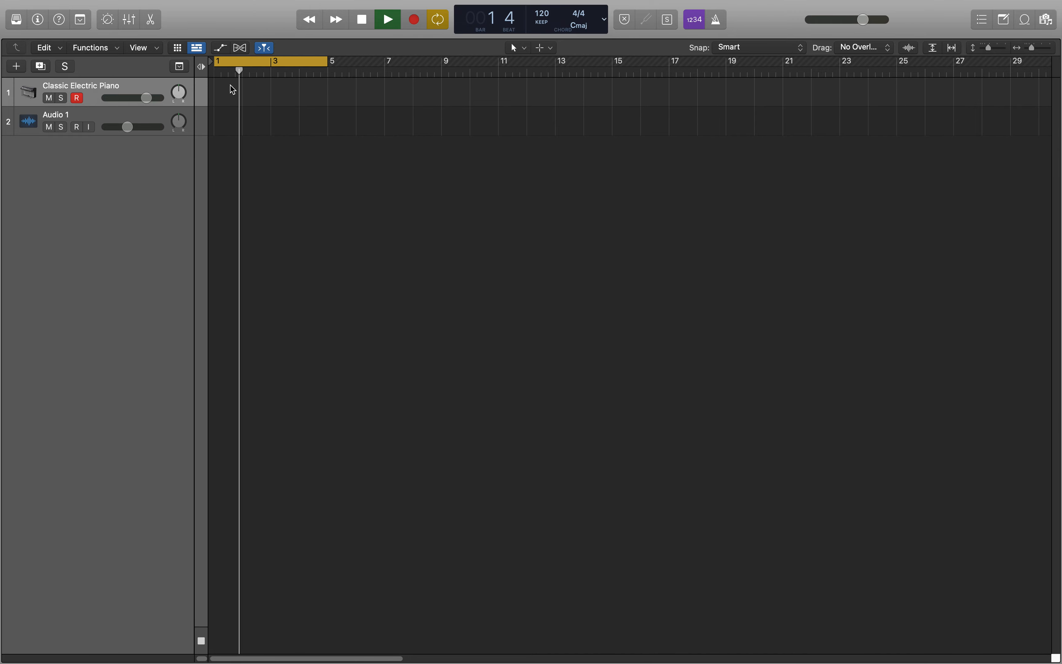
pyautogui.press('space')
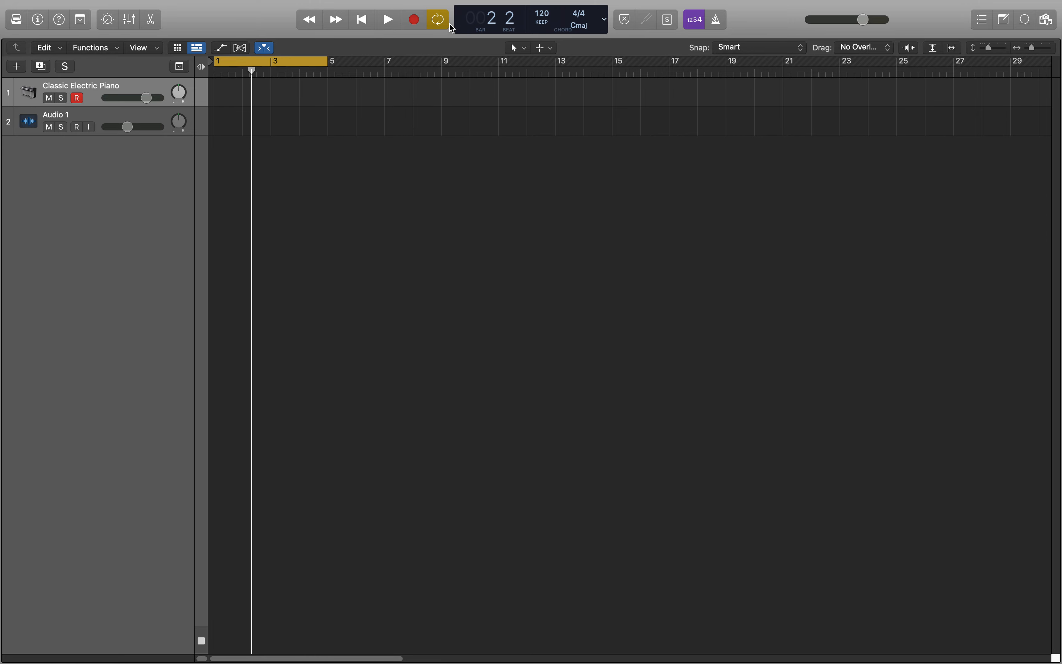
# Toggle Cycle mode off and on several times, leaving it switched off.
pyautogui.click(439, 23)
pyautogui.click(439, 25)
pyautogui.click(446, 28)
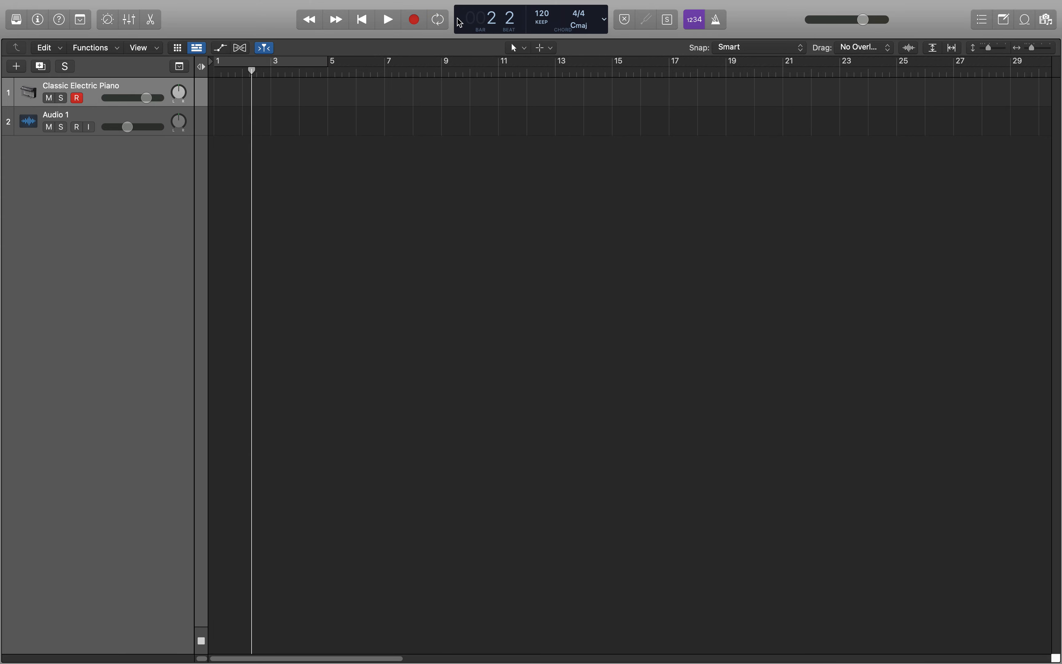
pyautogui.click(444, 25)
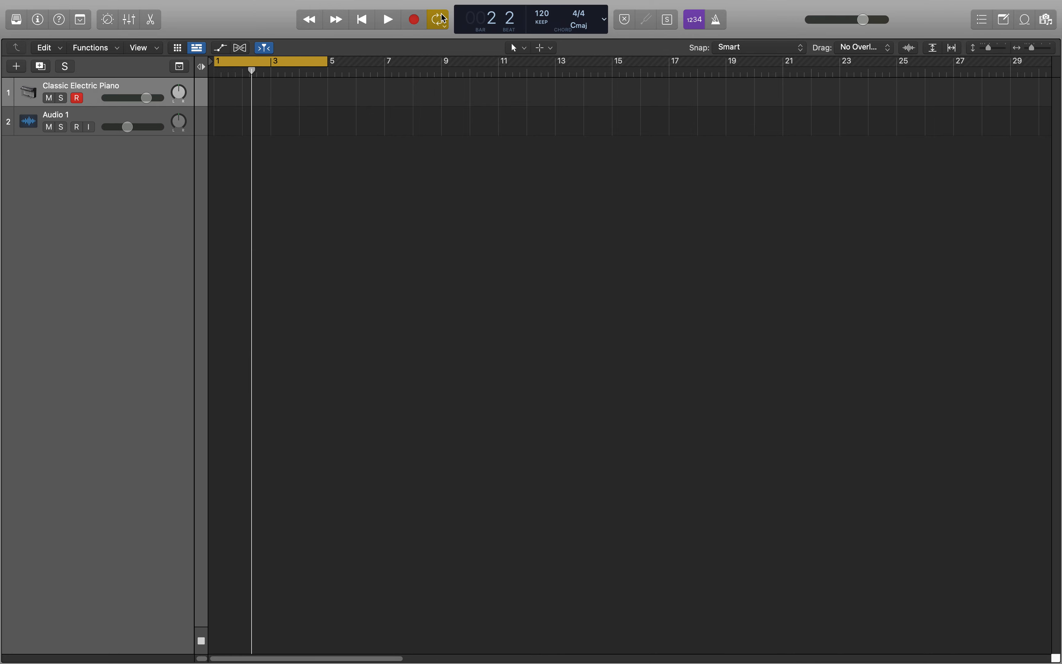
pyautogui.press('c')
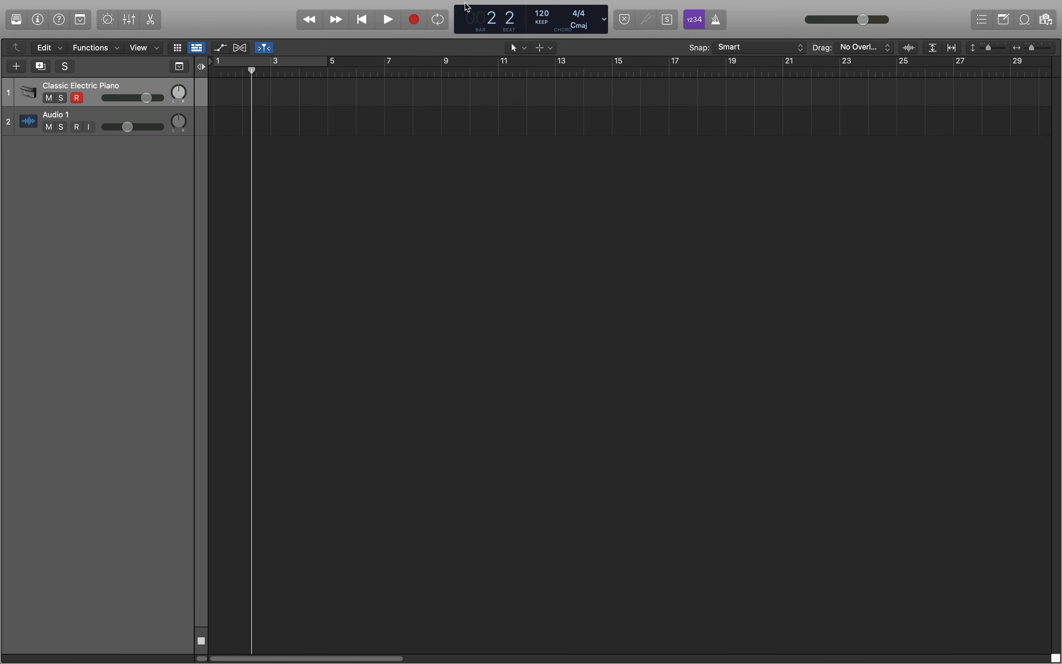
# Open the Giant Time Display, move the playhead to bar 9 and to bar 11 beat 4, and close the display.
pyautogui.click(603, 18)
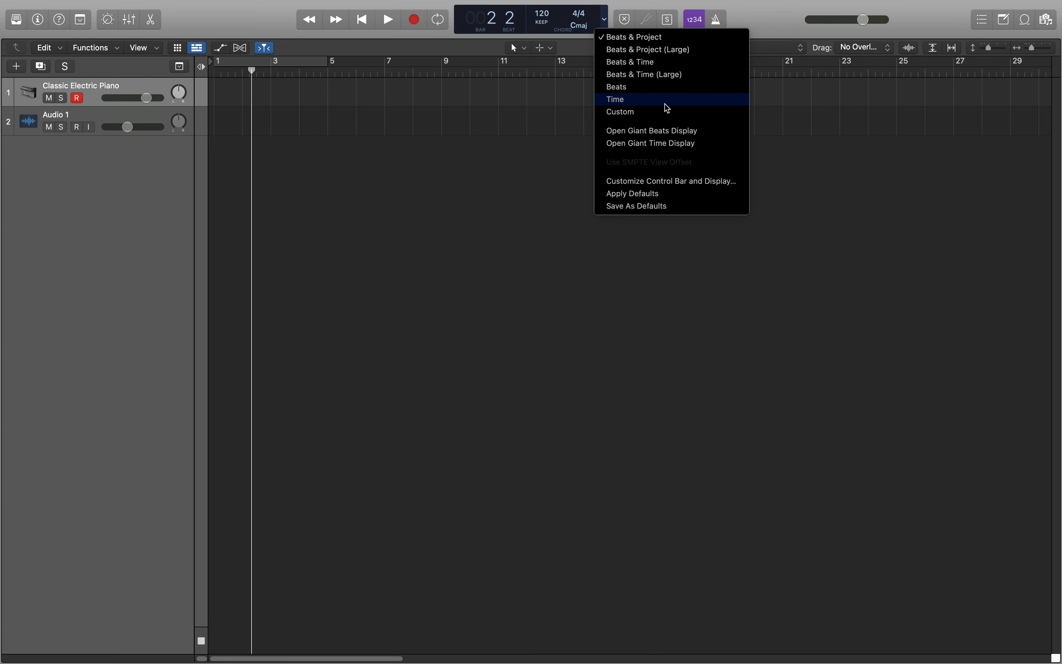
pyautogui.click(683, 144)
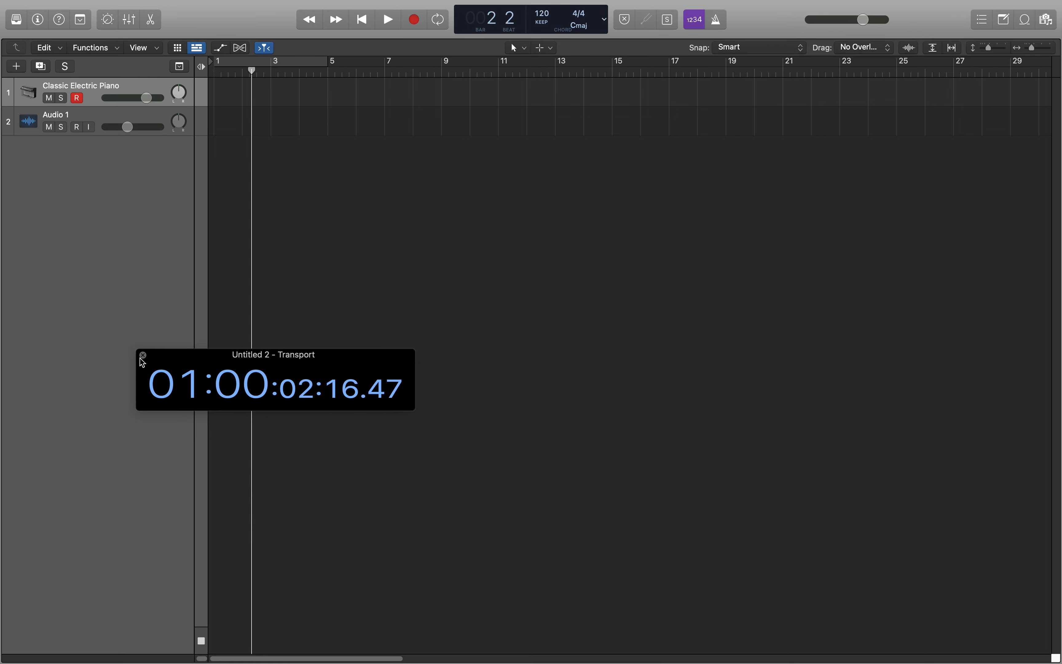
pyautogui.click(447, 73)
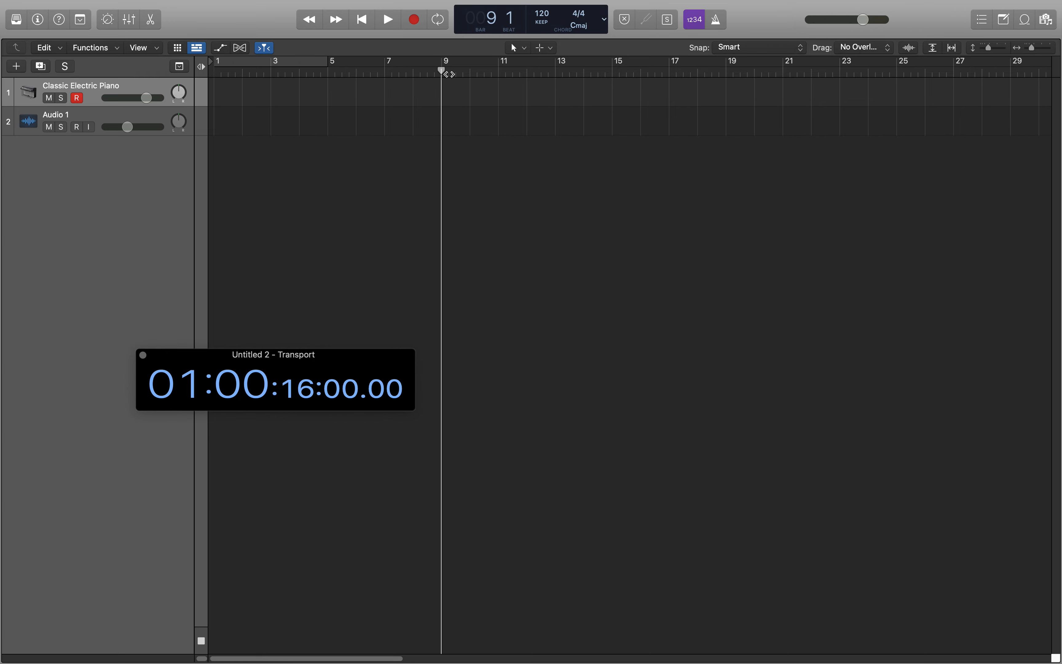
pyautogui.click(518, 73)
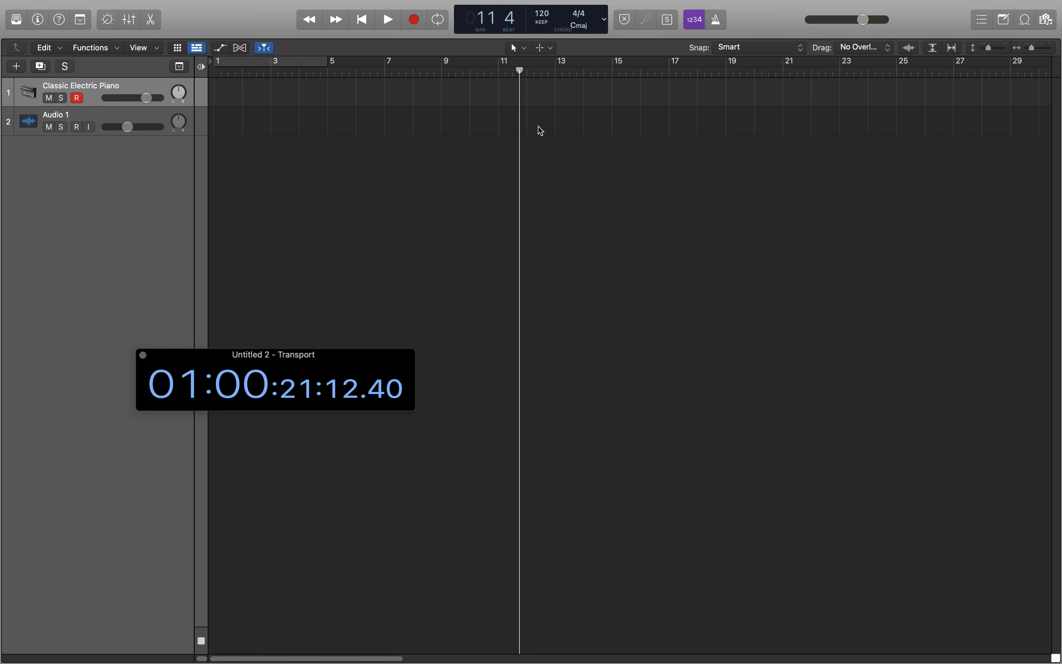
pyautogui.click(142, 355)
# Review the tool choices available for the primary tool and for the Command-click tool.
pyautogui.click(518, 47)
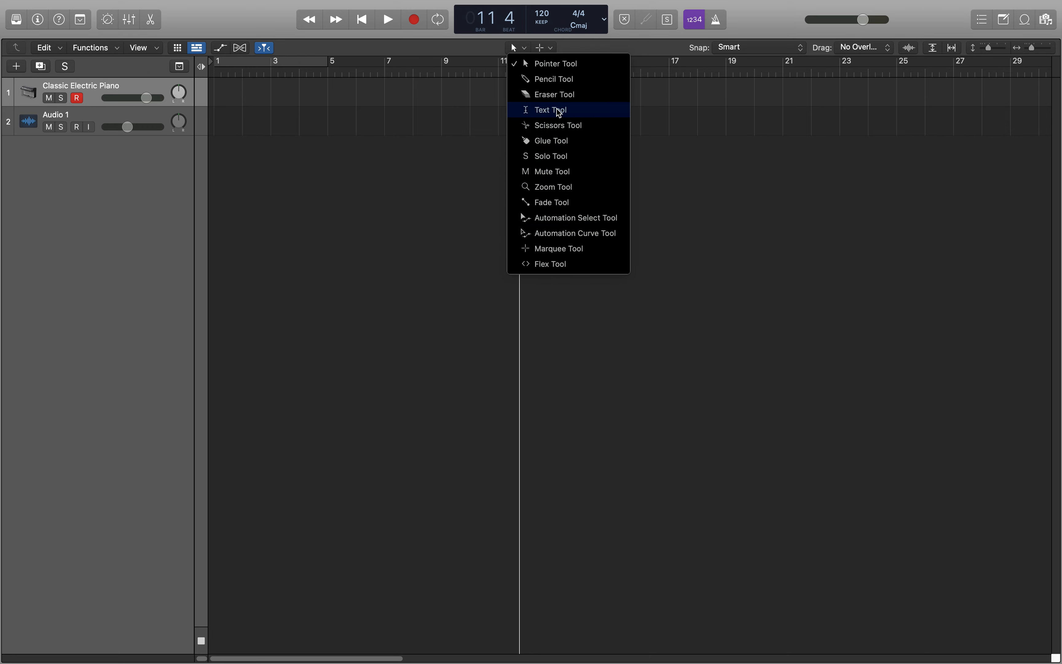
pyautogui.click(491, 49)
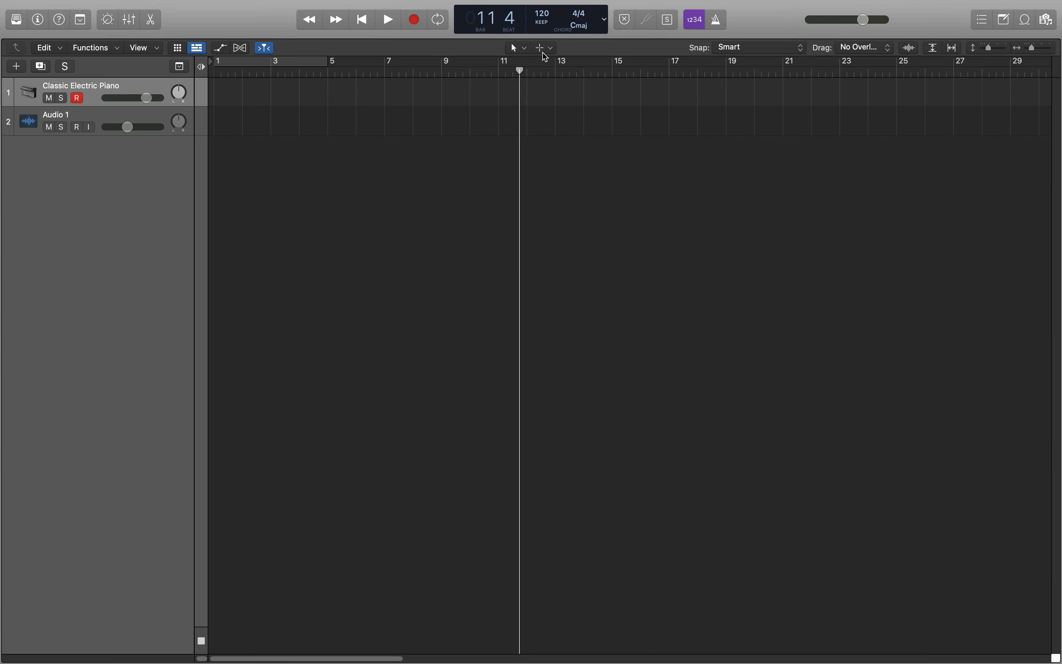
pyautogui.click(552, 49)
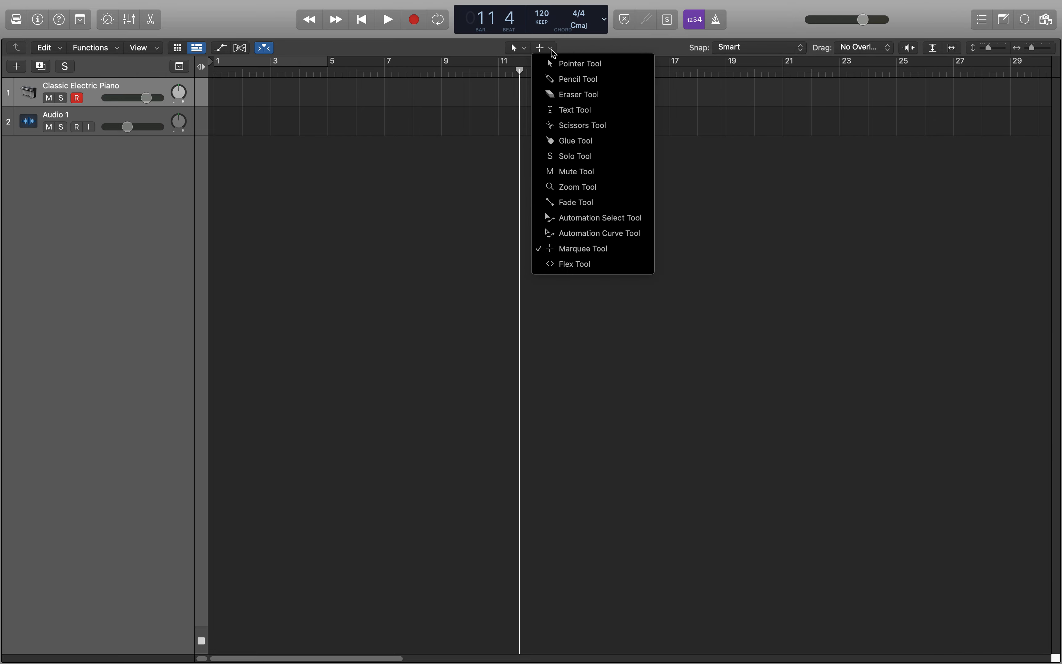
pyautogui.click(570, 44)
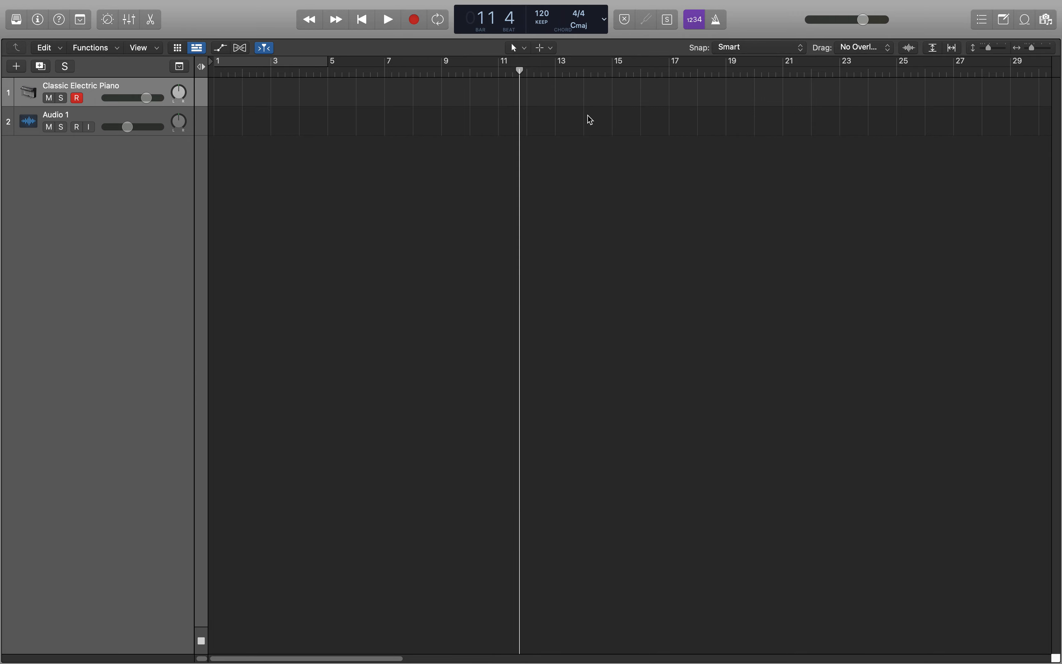
# Switch the primary tool to the Pencil Tool and back to the Pointer Tool.
pyautogui.click(518, 48)
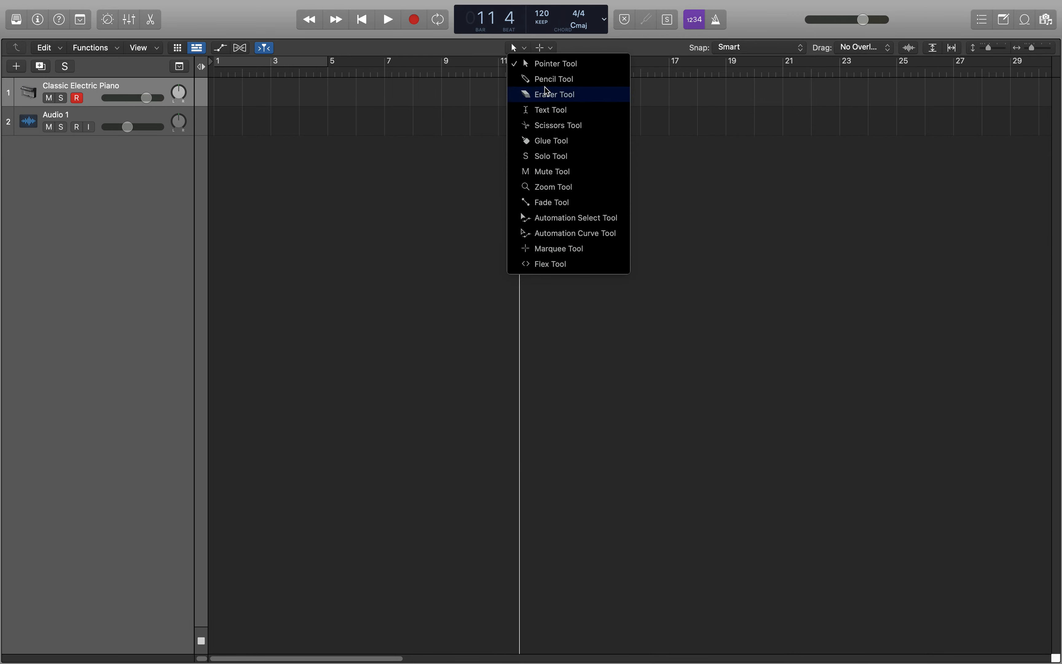
pyautogui.click(548, 80)
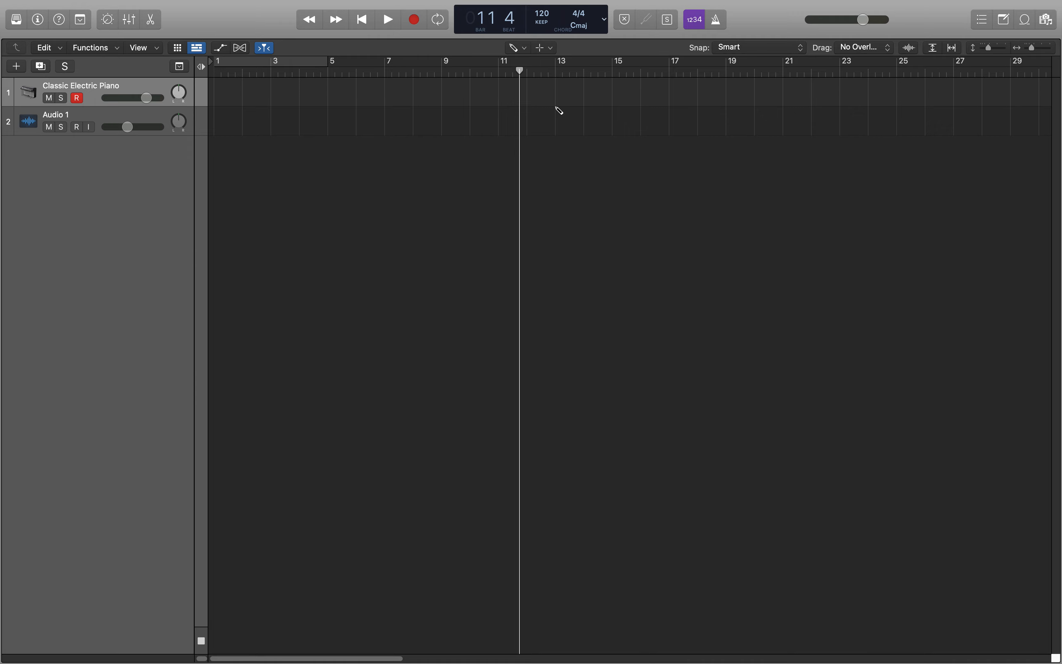
pyautogui.click(515, 47)
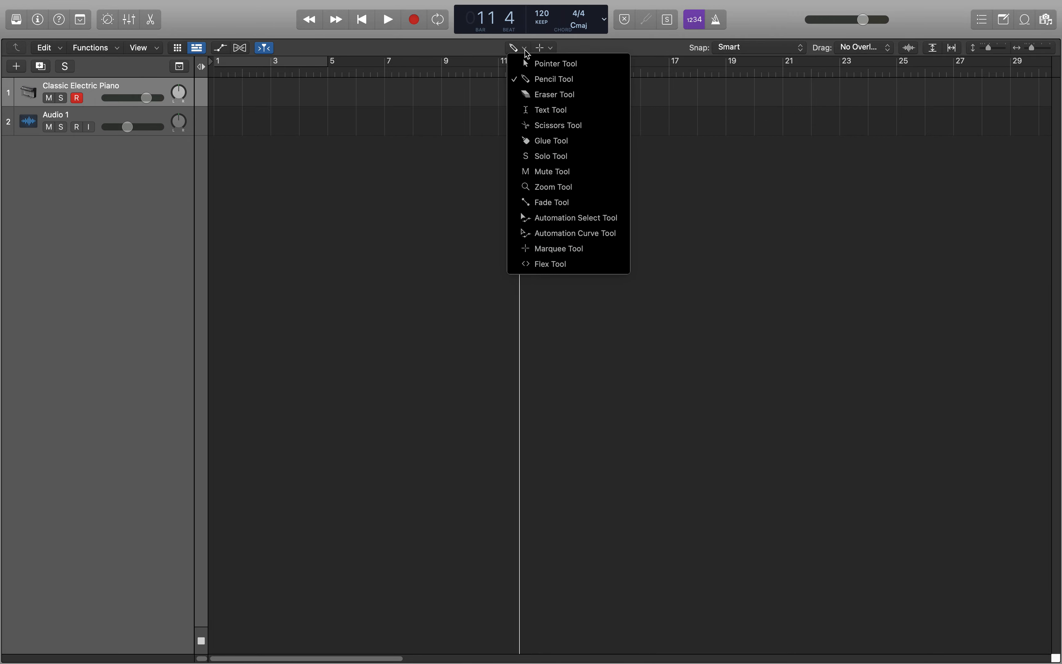
pyautogui.click(538, 67)
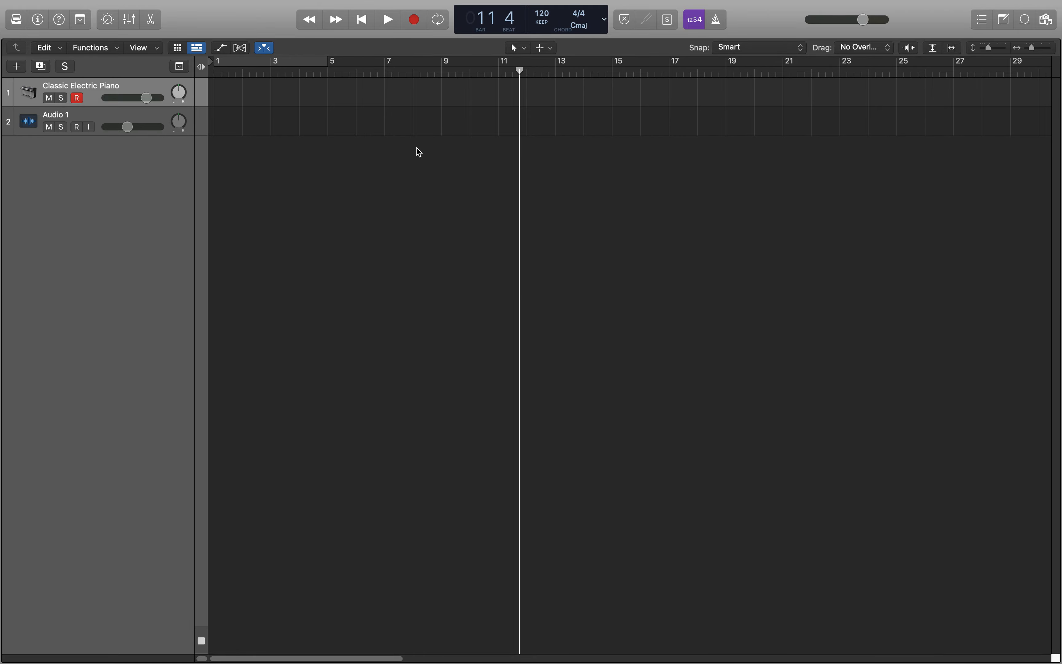
# Add the 12-8 Afro Cuban Conga 04 loop at bar 4 on a new track and import its tempo information.
pyautogui.press('o')
pyautogui.moveTo(895, 348); pyautogui.dragTo(328, 155)
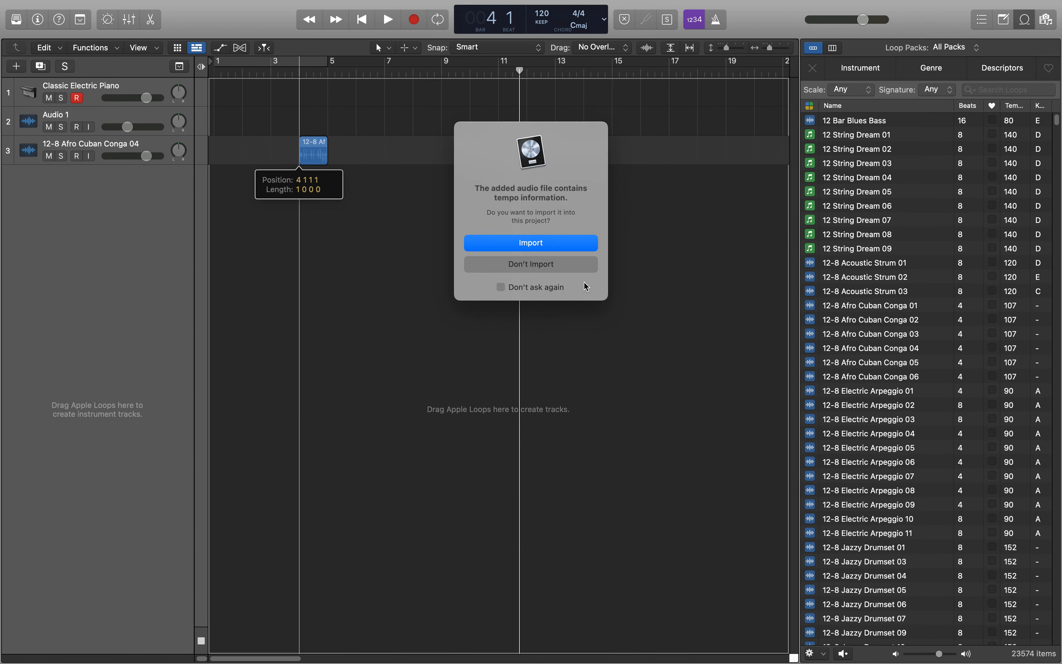
pyautogui.click(539, 249)
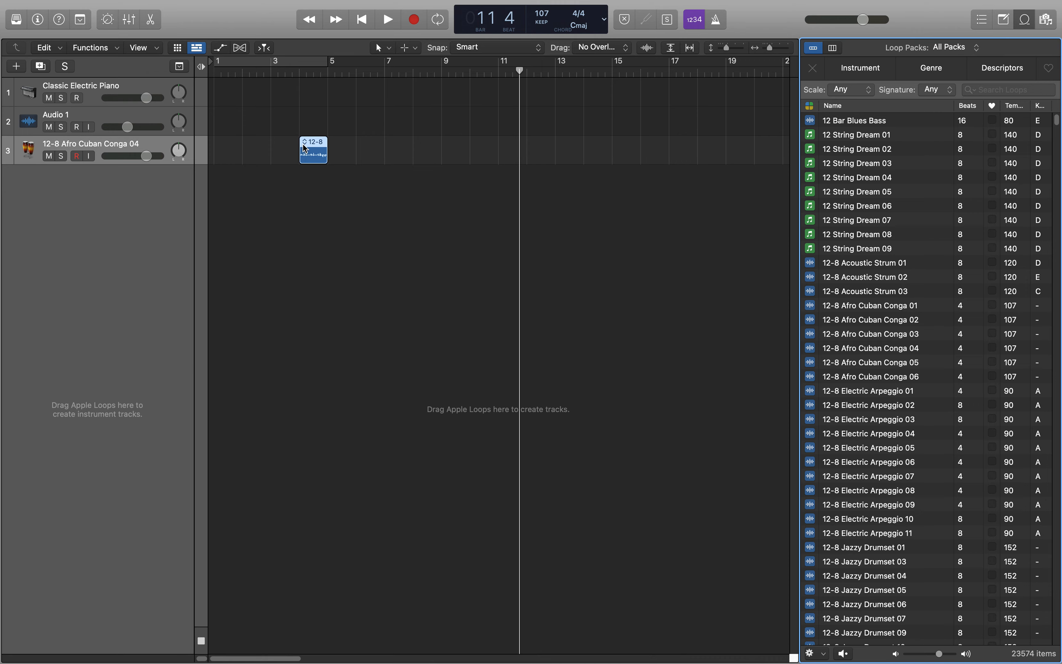
# Move the conga region with Snap to Grid on and again with it off to just after bar 4, and turn snapping back on.
pyautogui.moveTo(310, 154); pyautogui.dragTo(331, 149)
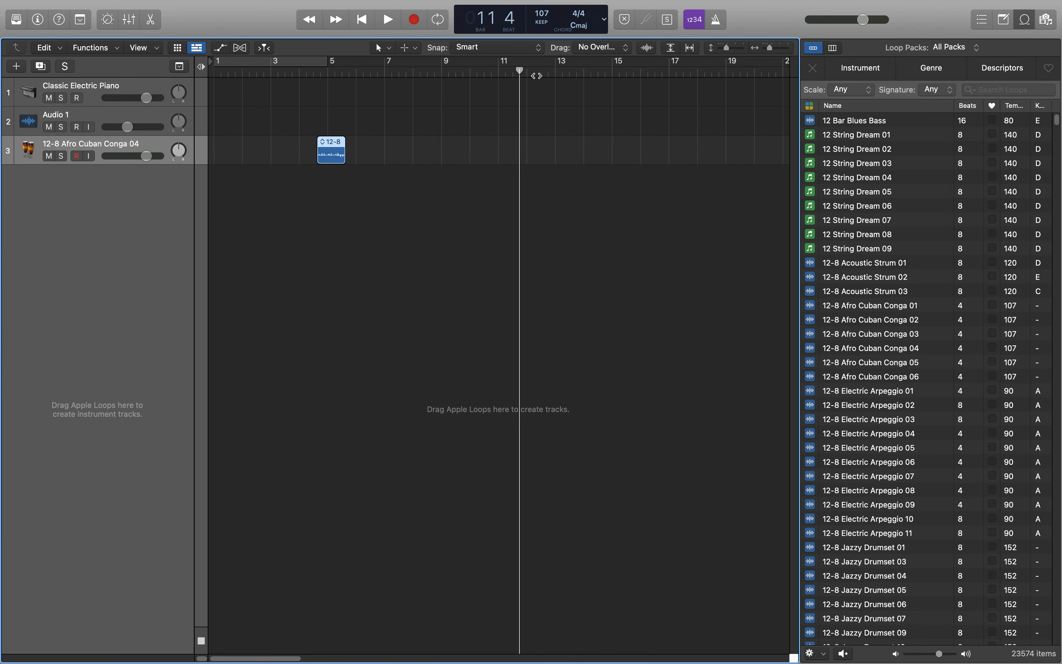
pyautogui.press('o')
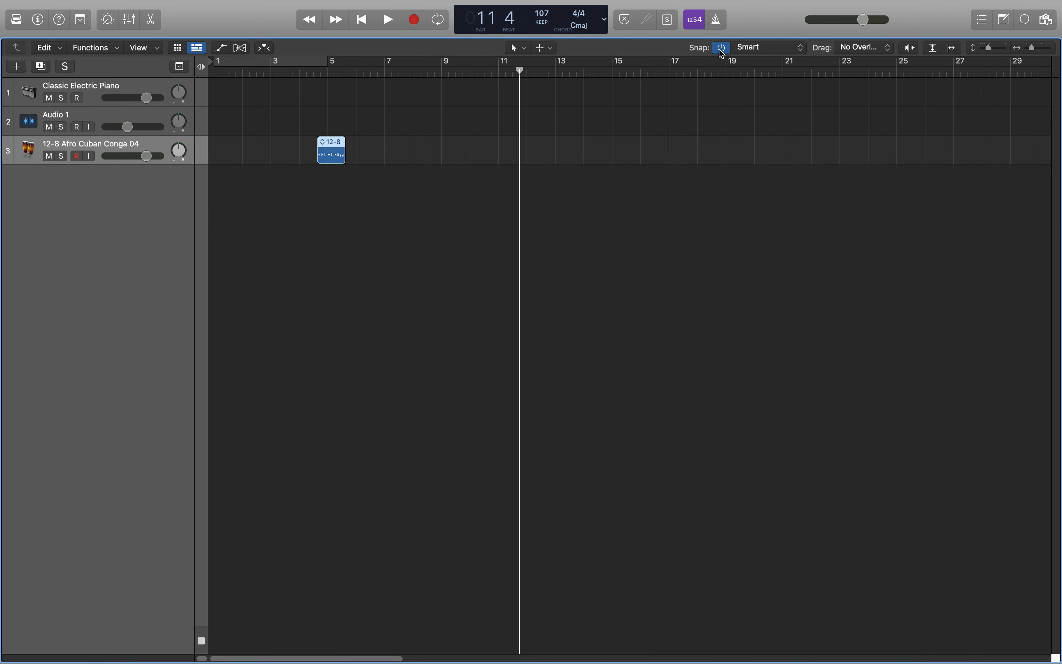
pyautogui.click(724, 50)
pyautogui.moveTo(332, 159)
pyautogui.mouseDown()
pyautogui.moveTo(344, 160)
pyautogui.moveTo(332, 160)
pyautogui.mouseUp()
pyautogui.click(723, 49)
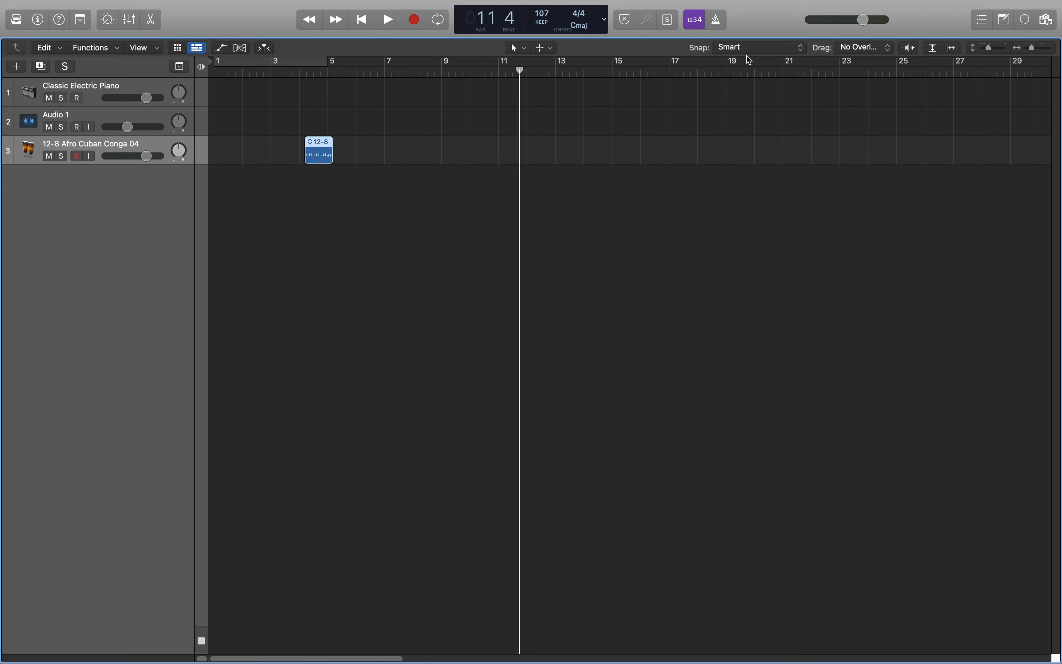
# Turn Snap to Grid off, move the conga region to just past bar 5 beat 2, and turn snapping back on in Smart mode.
pyautogui.click(768, 52)
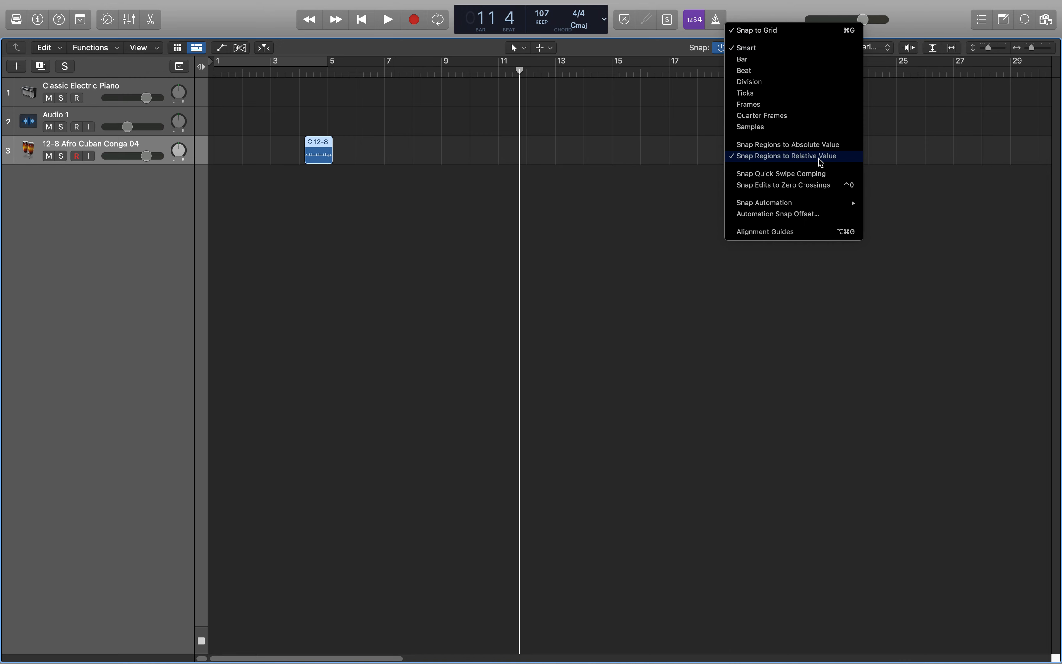
pyautogui.click(360, 172)
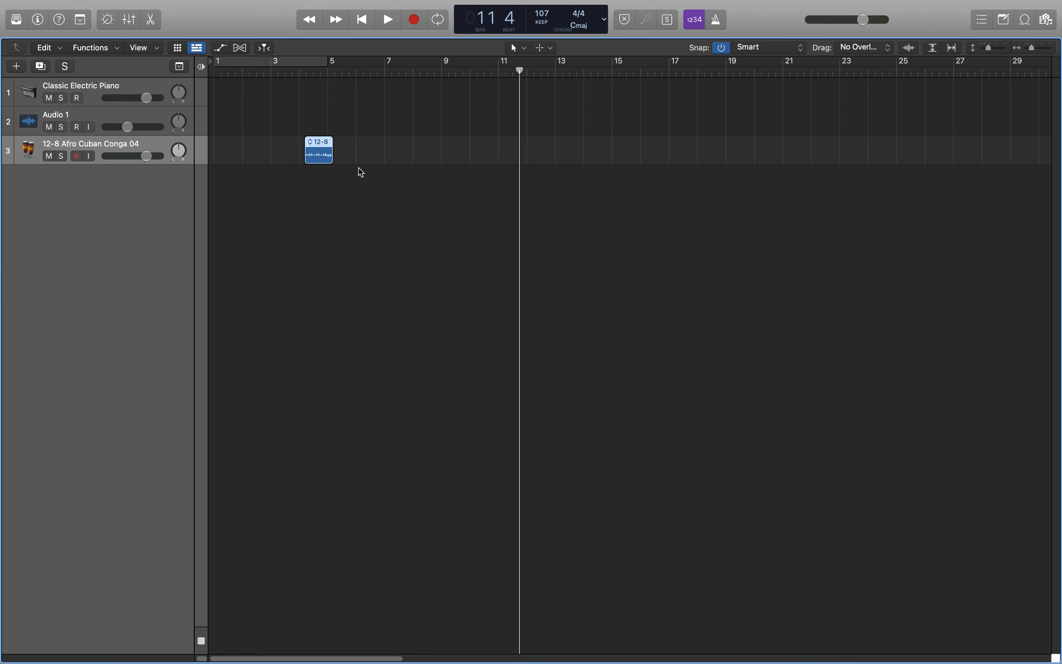
pyautogui.click(721, 53)
pyautogui.moveTo(325, 161); pyautogui.dragTo(370, 159)
pyautogui.scroll(10, 357, 165)
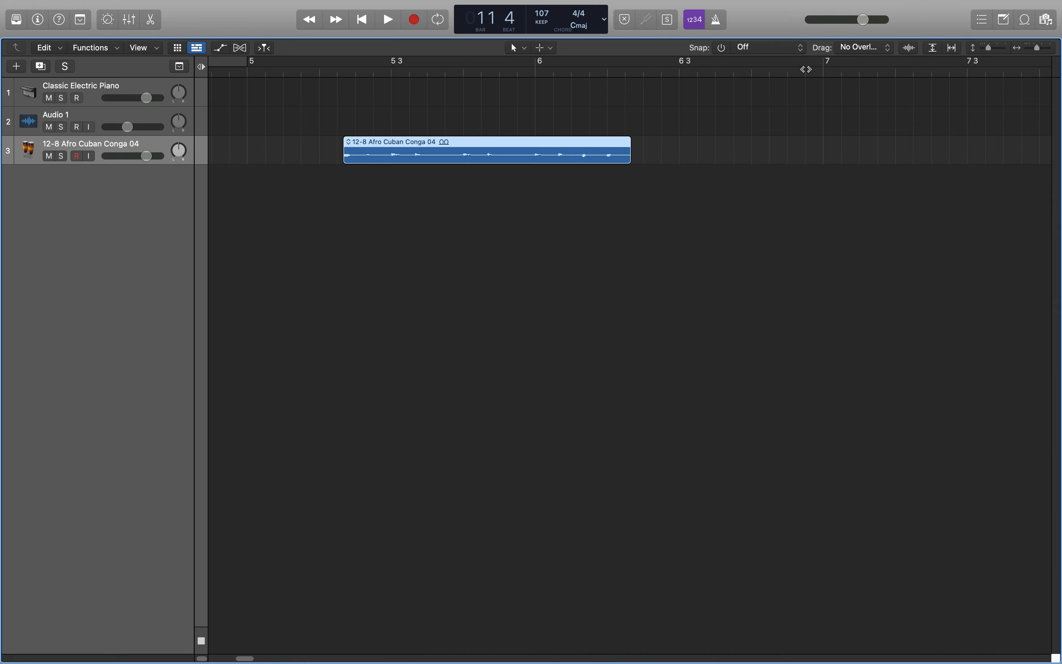
pyautogui.click(722, 48)
pyautogui.click(792, 49)
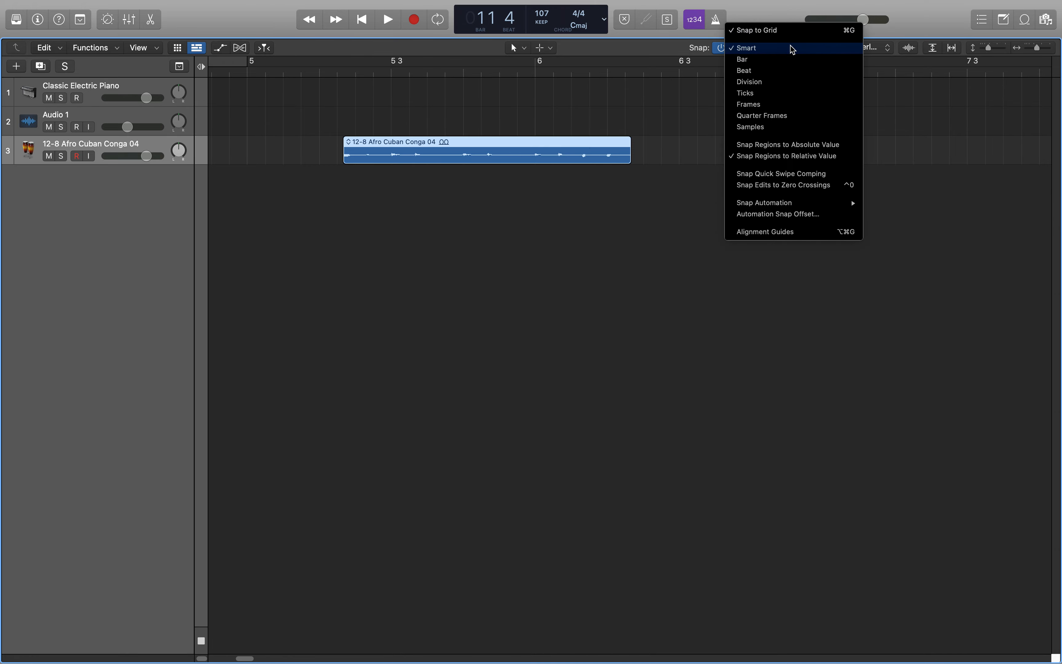
pyautogui.click(792, 48)
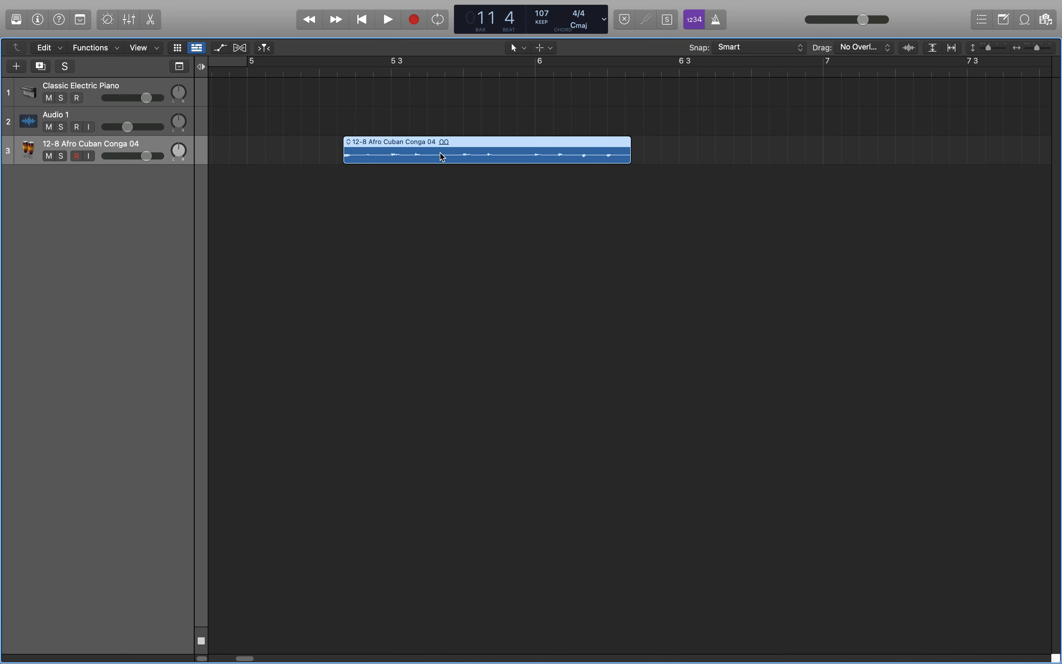
# Copy the conga region to bar 6 just past beat 3 on the same track, and shift the copy to just before beat 4.
pyautogui.moveTo(440, 154); pyautogui.dragTo(440, 154)
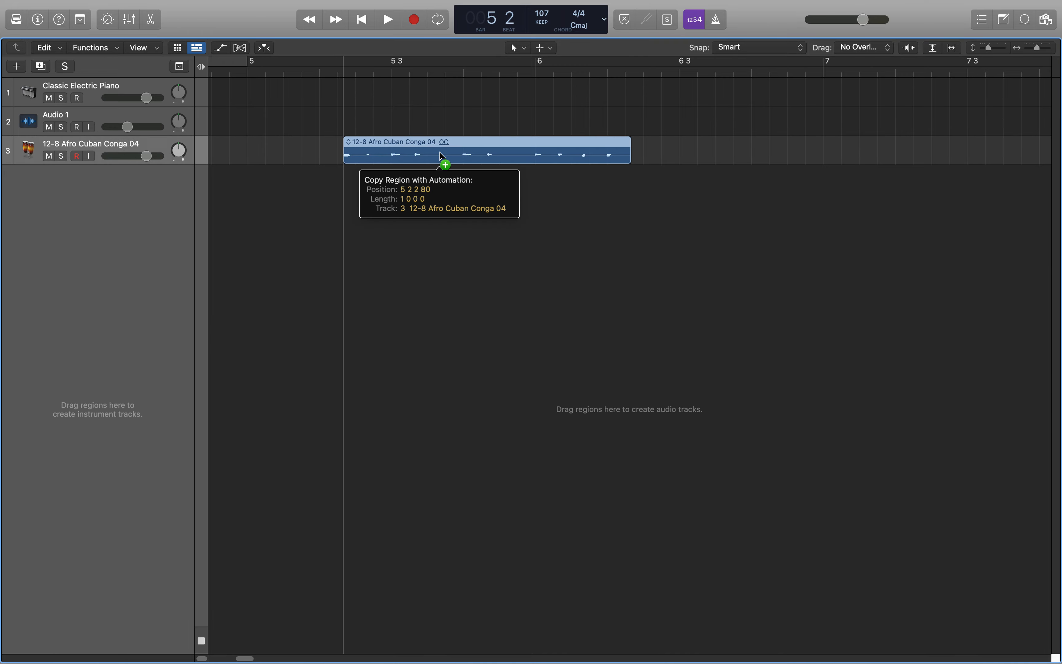
pyautogui.moveTo(440, 154); pyautogui.dragTo(802, 149)
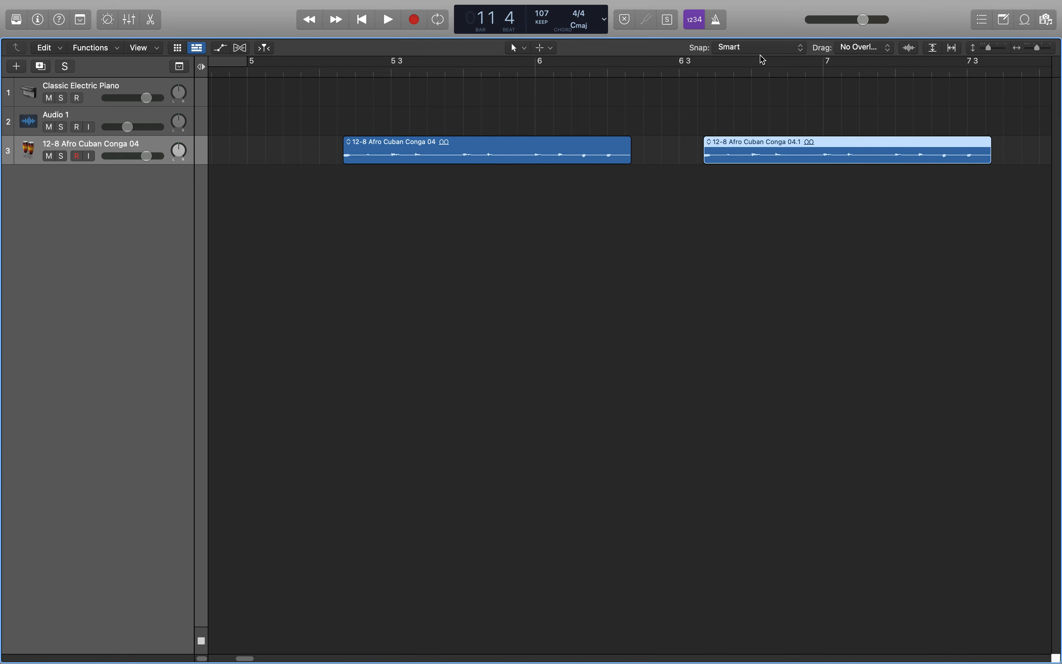
pyautogui.moveTo(764, 54)
pyautogui.moveTo(733, 152); pyautogui.dragTo(762, 160)
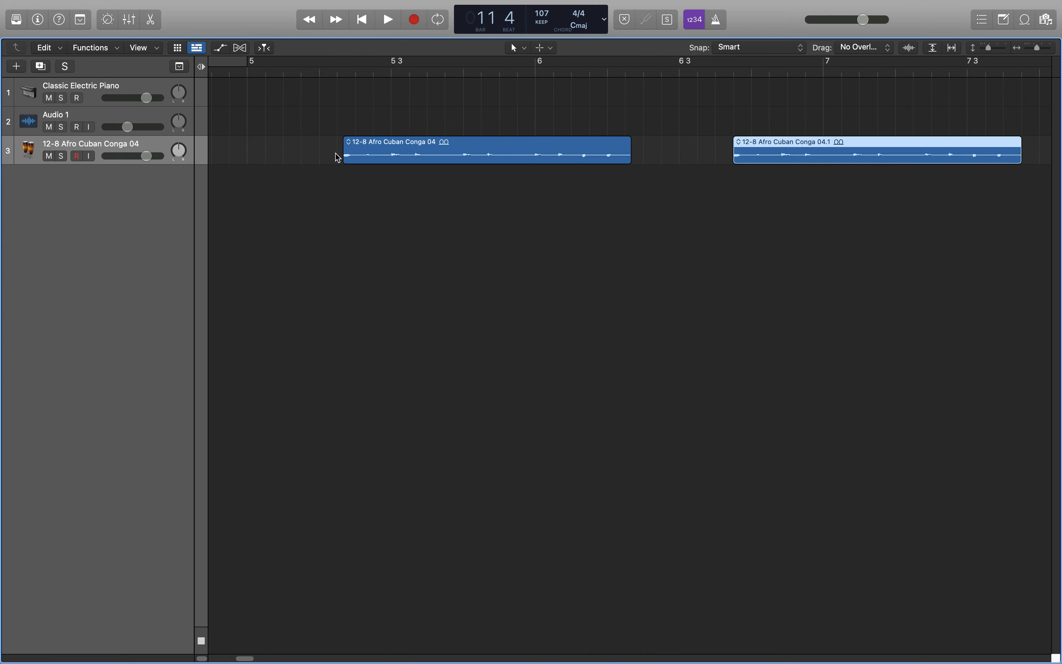
# Compare the ruler's grid divisions around the conga regions at closer and wider horizontal zoom levels.
pyautogui.press('super+Right')
pyautogui.press('super+Right')
pyautogui.press('super+Right')
pyautogui.press('super+Right')
pyautogui.press('super+Right')
pyautogui.press('super+Right')
pyautogui.press('super+Right')
pyautogui.press('super+Right')
pyautogui.press('super+Right')
pyautogui.press('super+Right')
pyautogui.press('super+Right')
pyautogui.press('super+Right')
pyautogui.press('super+Right')
pyautogui.press('super+Right')
pyautogui.press('super+Right')
pyautogui.press('super+Right')
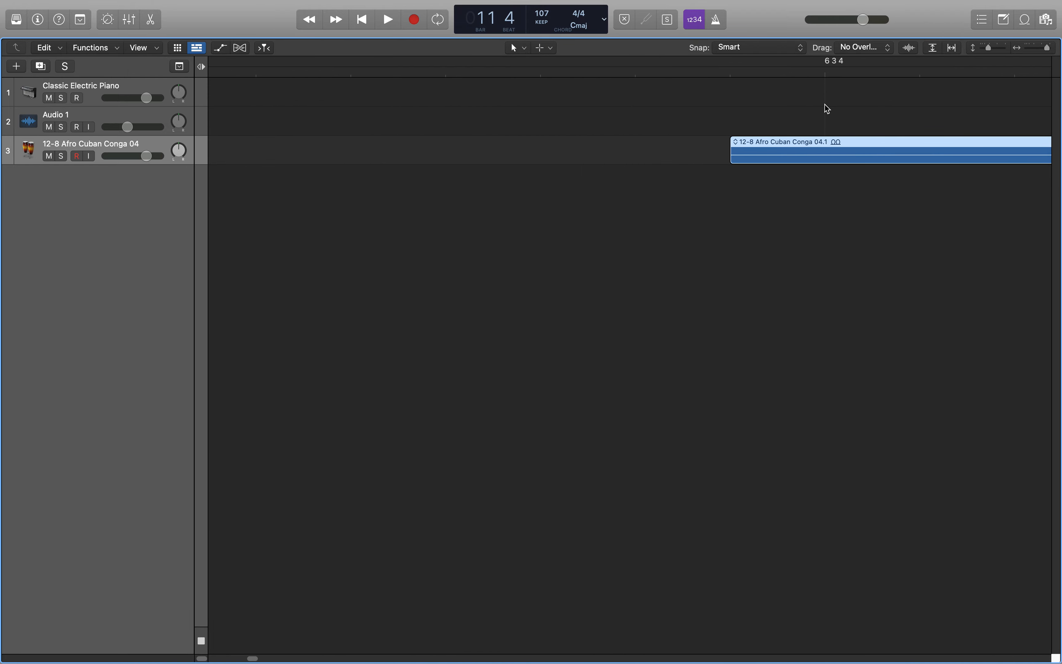
pyautogui.press('super+Left')
pyautogui.press('super+Left')
pyautogui.press('super+Left')
pyautogui.press('super+Left')
pyautogui.press('super+Left')
pyautogui.press('super+Left')
pyautogui.press('super+Left')
pyautogui.press('super+Left')
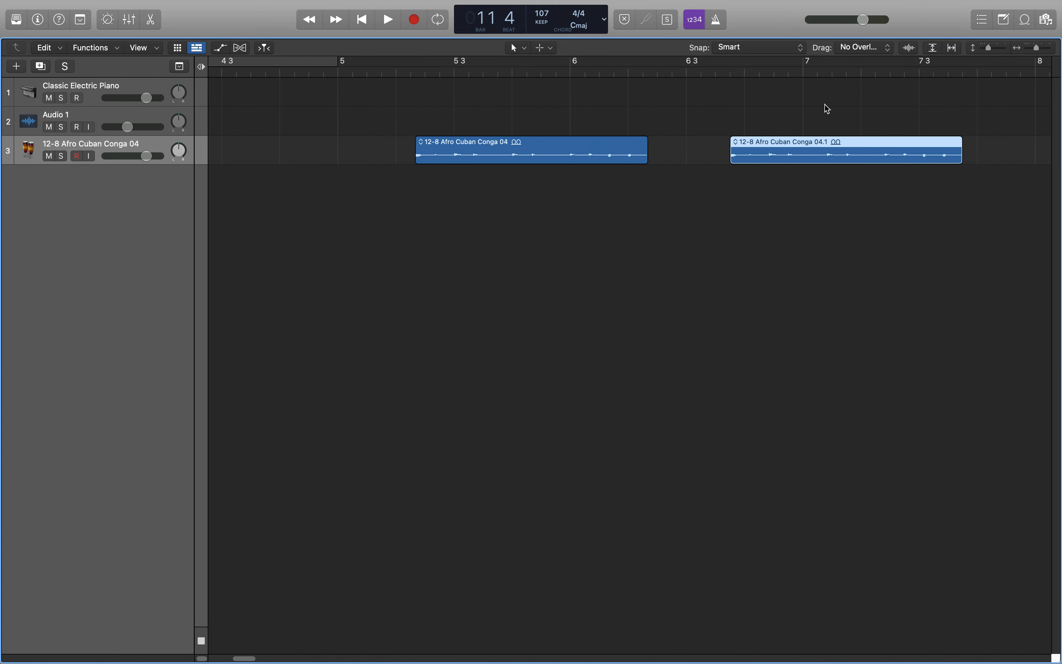
pyautogui.press('super+Left')
pyautogui.press('super+Left')
pyautogui.press('super+Left')
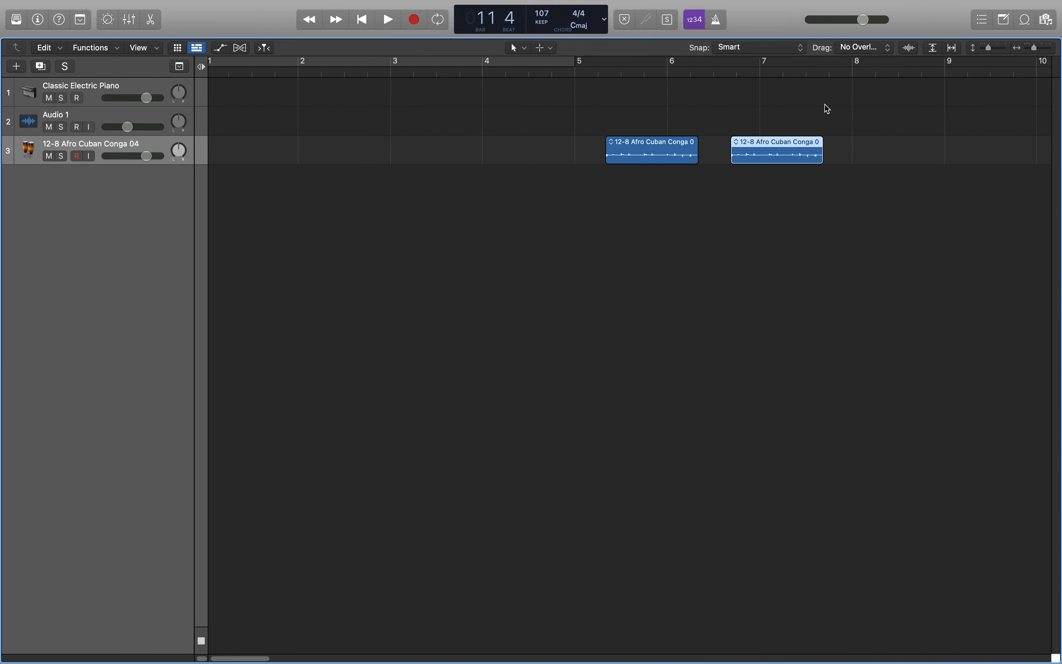
# Set region snapping to Snap Regions to Absolute Value and move the copied conga region to bar 6 beat 4.
pyautogui.click(792, 49)
pyautogui.click(884, 117)
pyautogui.moveTo(760, 52)
pyautogui.click(773, 52)
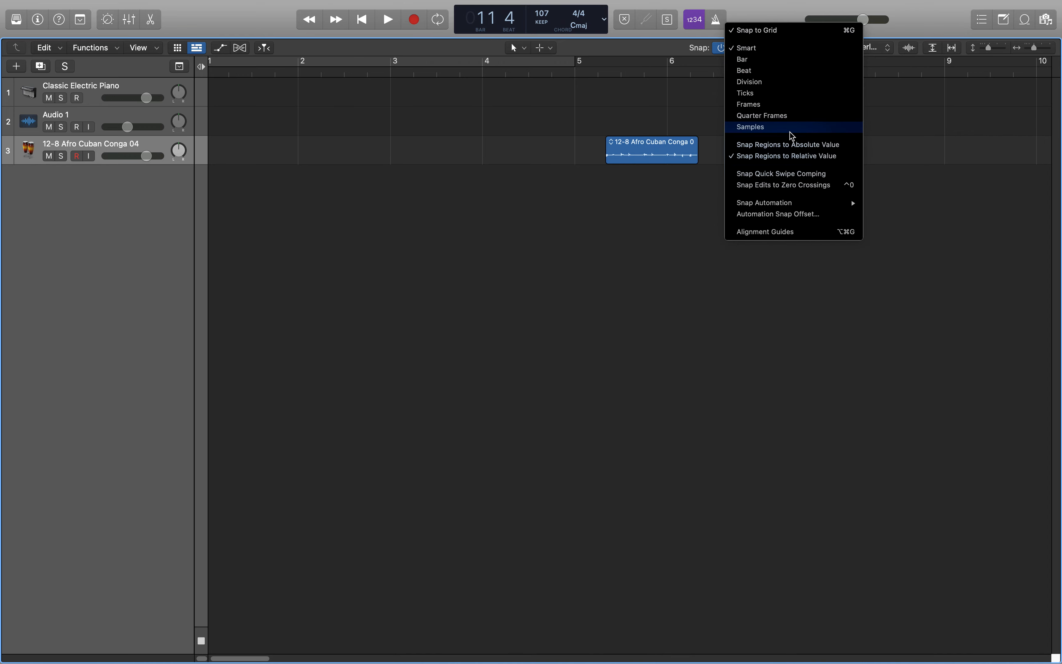
pyautogui.click(796, 146)
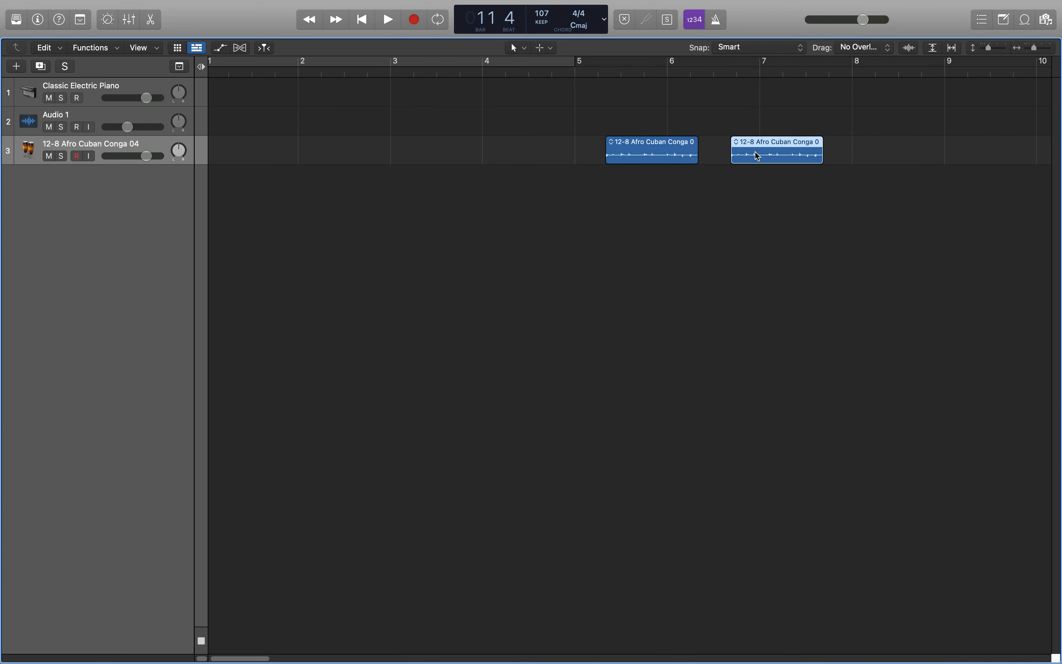
pyautogui.moveTo(747, 149); pyautogui.dragTo(751, 153)
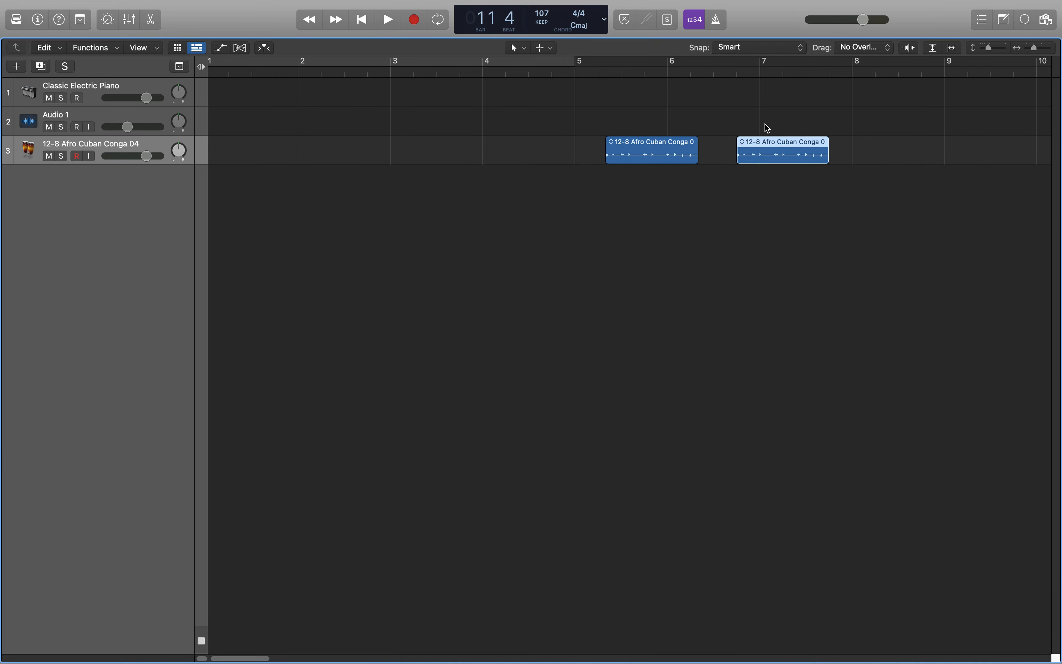
pyautogui.scroll(5, 763, 123)
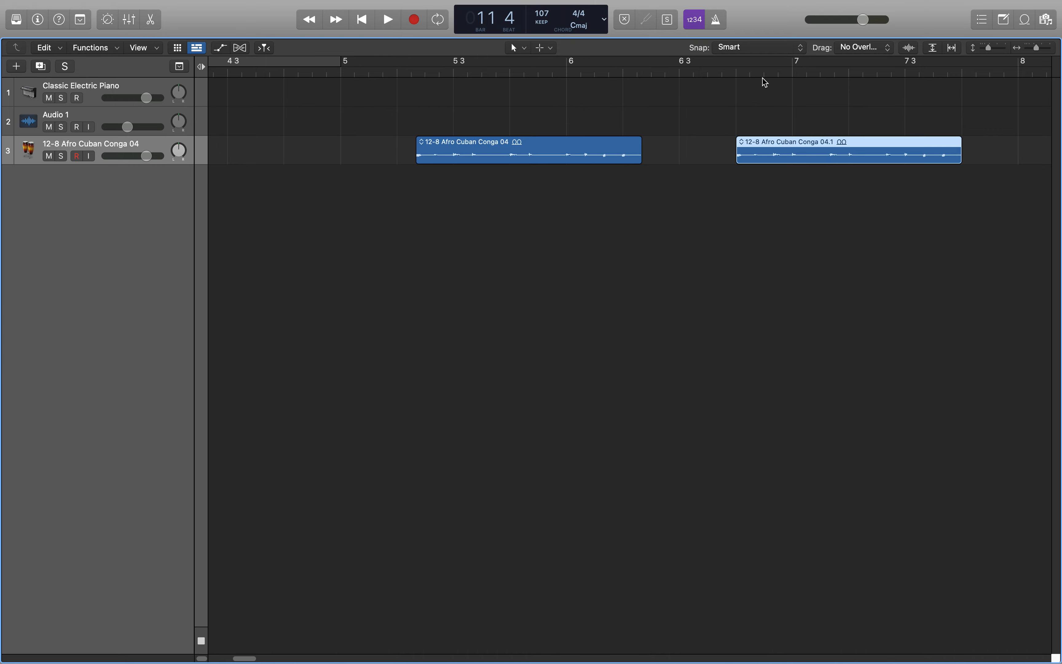
pyautogui.moveTo(757, 147)
pyautogui.mouseDown()
pyautogui.moveTo(766, 150)
pyautogui.moveTo(756, 151)
pyautogui.mouseUp()
# Increase the track height with the vertical zoom and reduce the horizontal zoom to show more bars.
pyautogui.moveTo(987, 48); pyautogui.dragTo(991, 49)
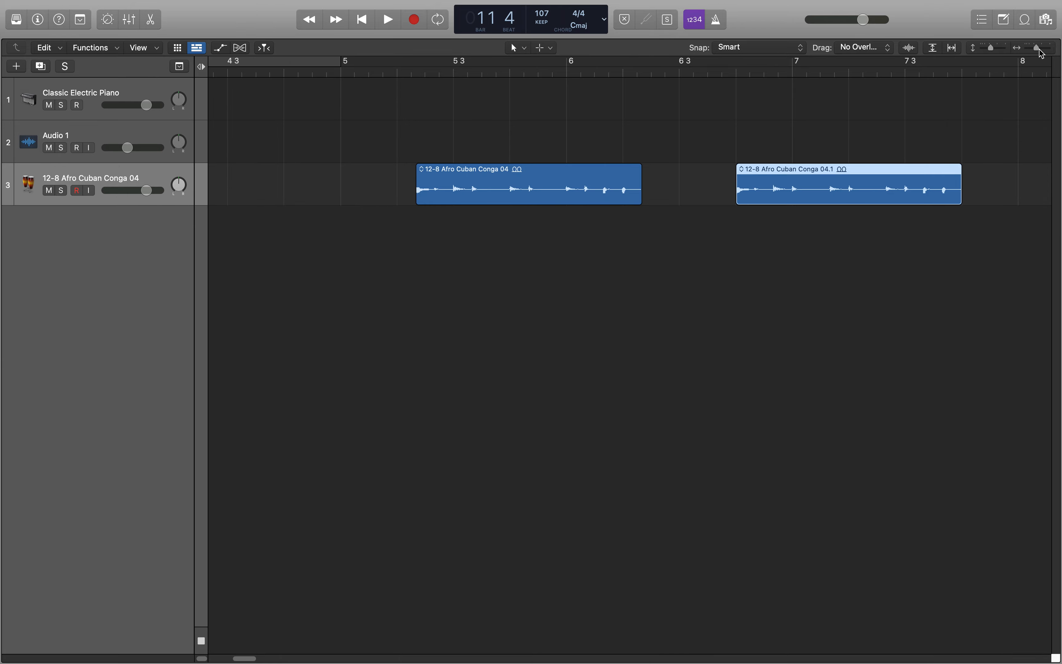
pyautogui.moveTo(1043, 53)
pyautogui.mouseDown()
pyautogui.moveTo(1051, 53)
pyautogui.moveTo(1040, 56)
pyautogui.mouseUp()
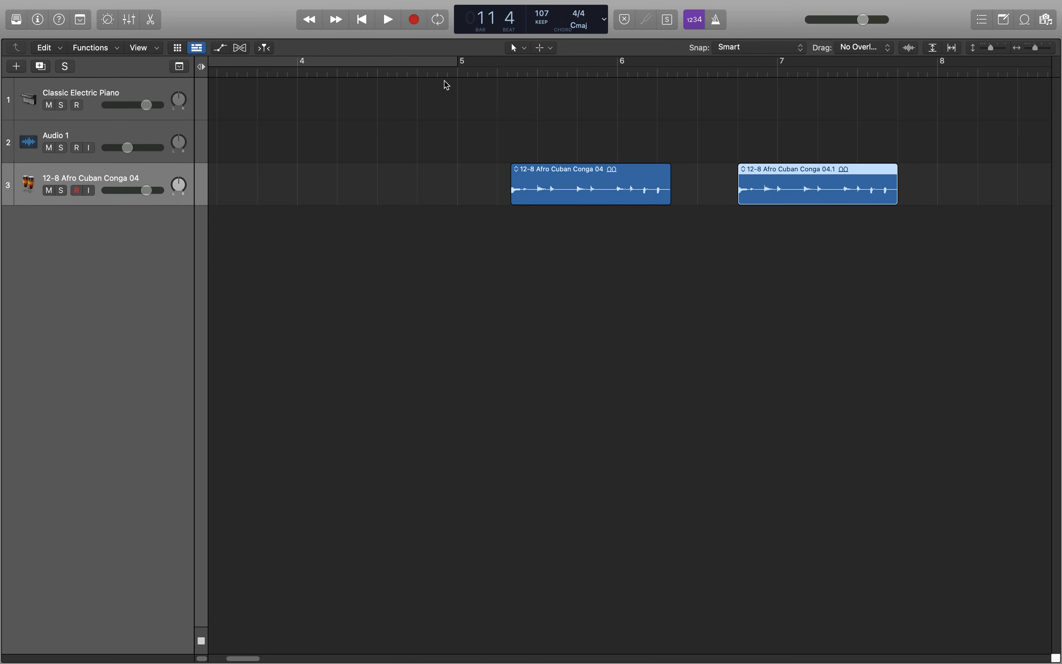
# Select the Audio 1 track and place the playhead at bar 4 beat 4.
pyautogui.click(156, 130)
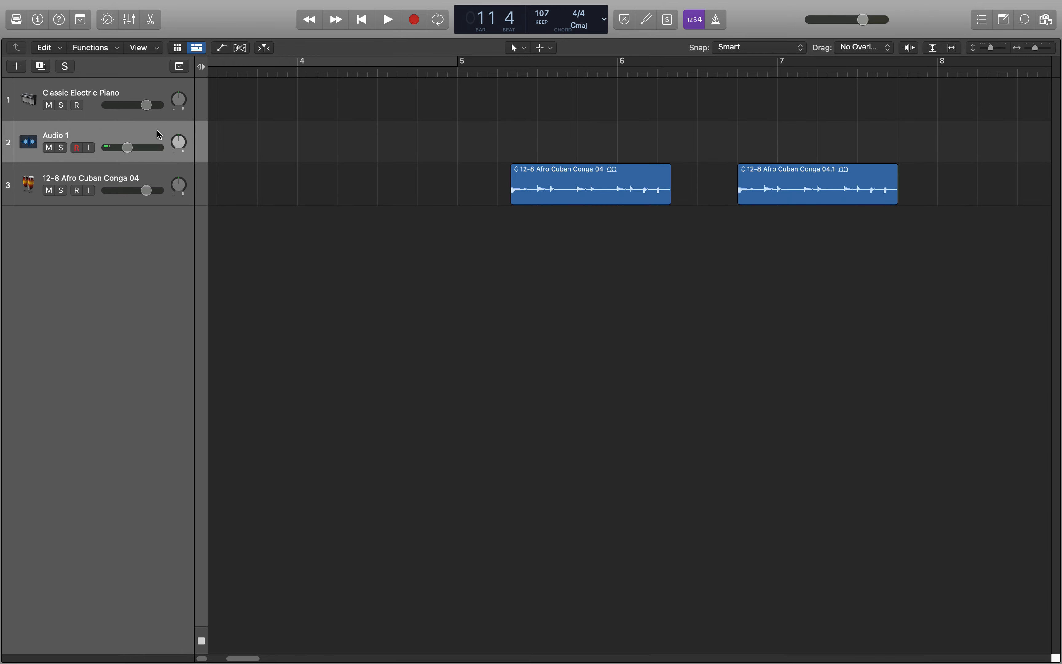
pyautogui.click(416, 73)
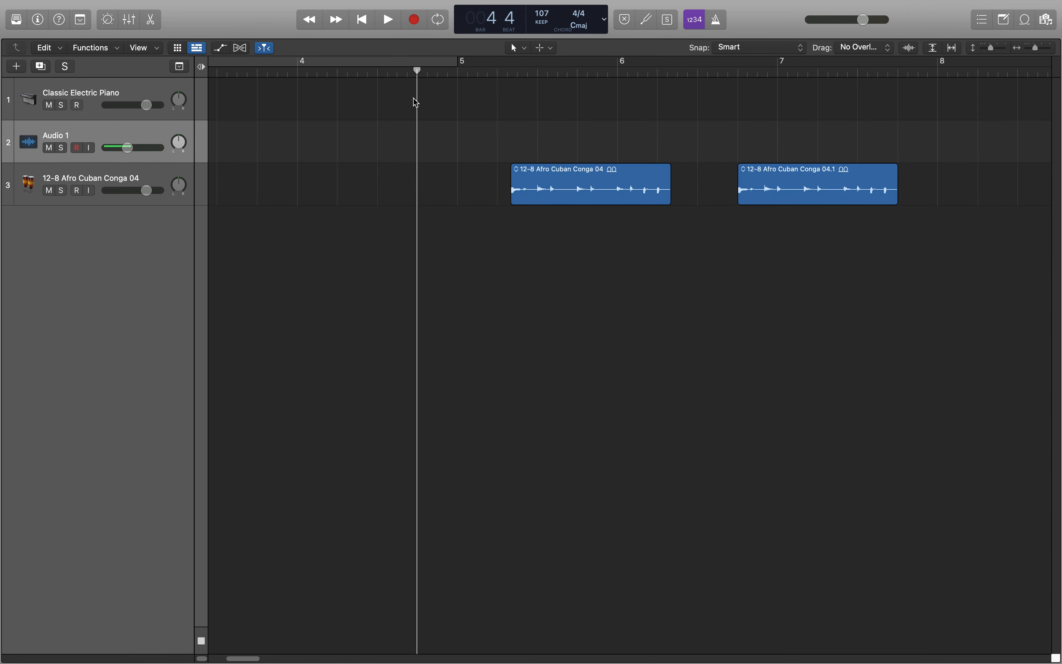
# Toggle Count In off and back on, and switch the metronome click on and off again.
pyautogui.click(699, 24)
pyautogui.click(699, 24)
pyautogui.click(718, 21)
pyautogui.click(720, 24)
# Open the Audio preferences, review the input, output and buffer size settings under Devices, and close the window.
pyautogui.moveTo(2, 3)
pyautogui.click(64, 8)
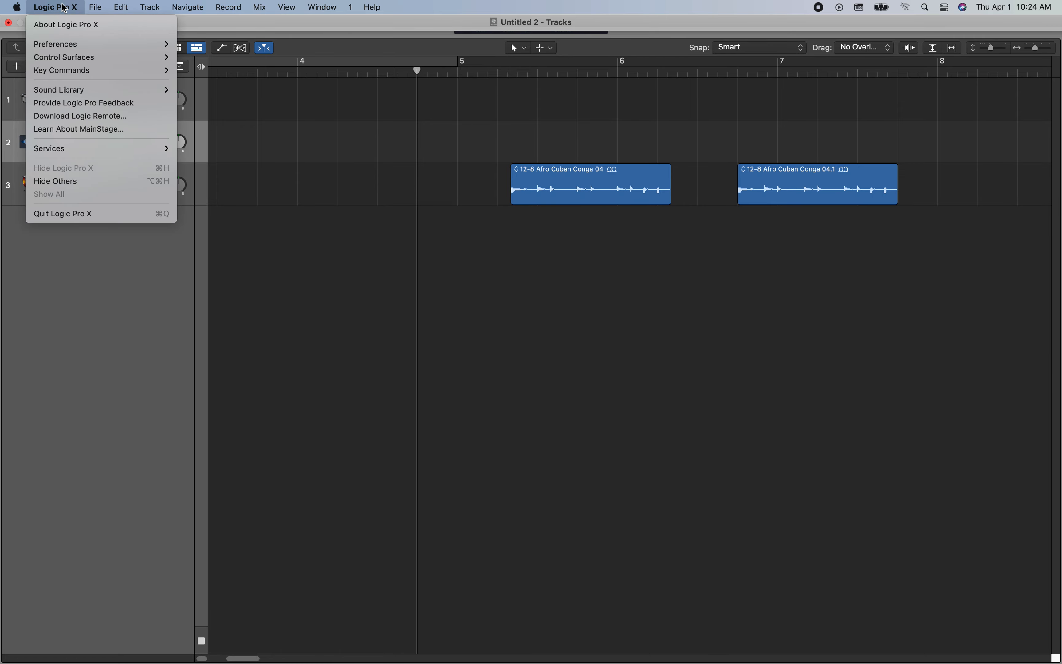
pyautogui.moveTo(73, 44)
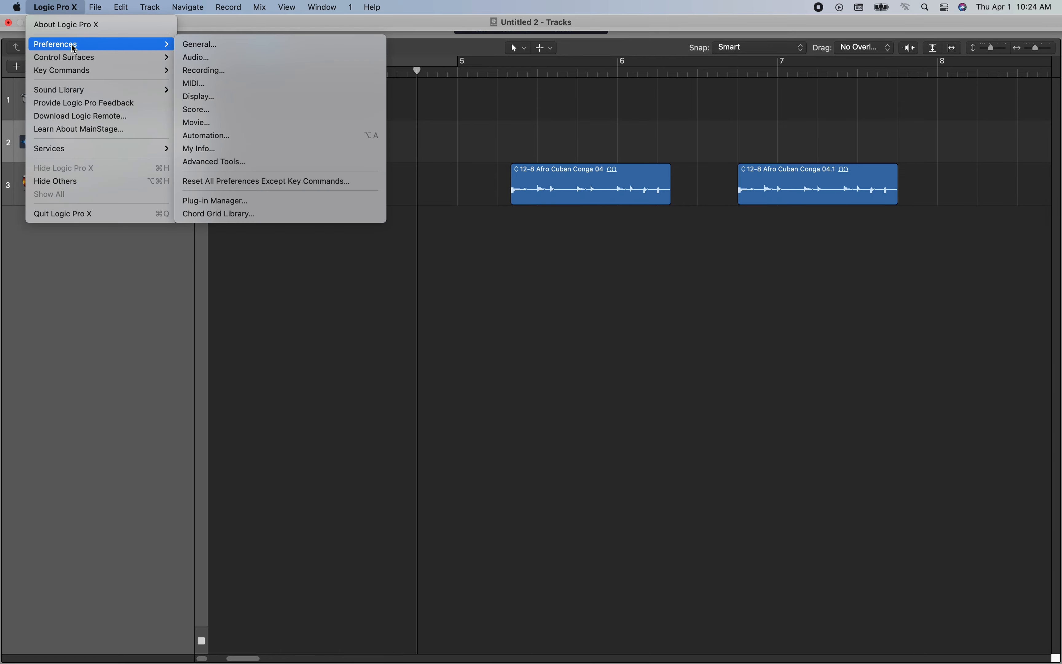
pyautogui.click(212, 58)
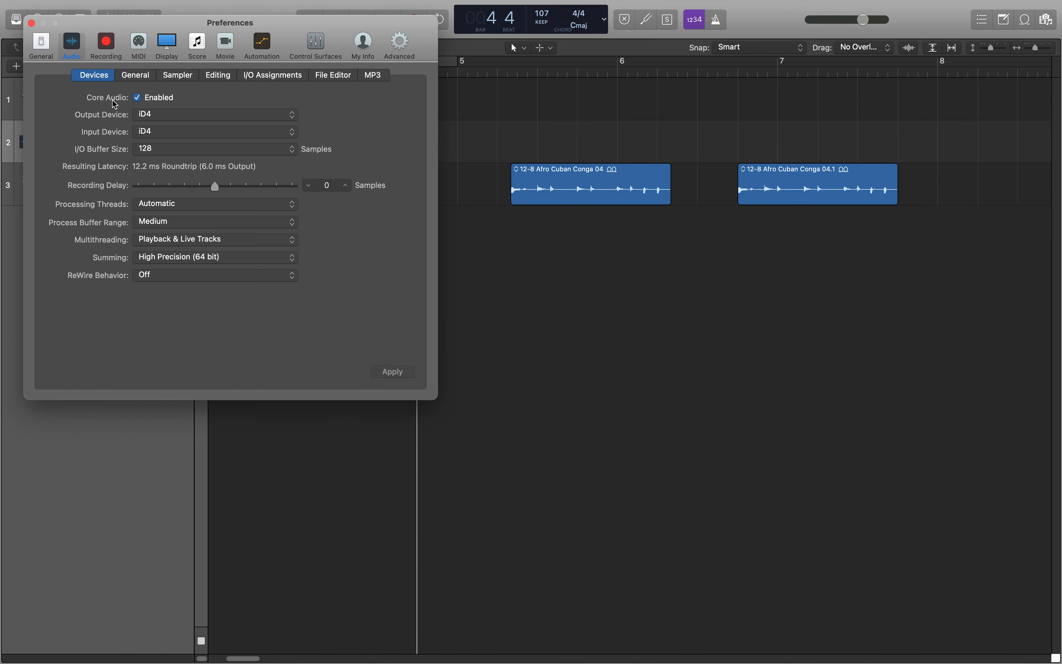
pyautogui.click(31, 23)
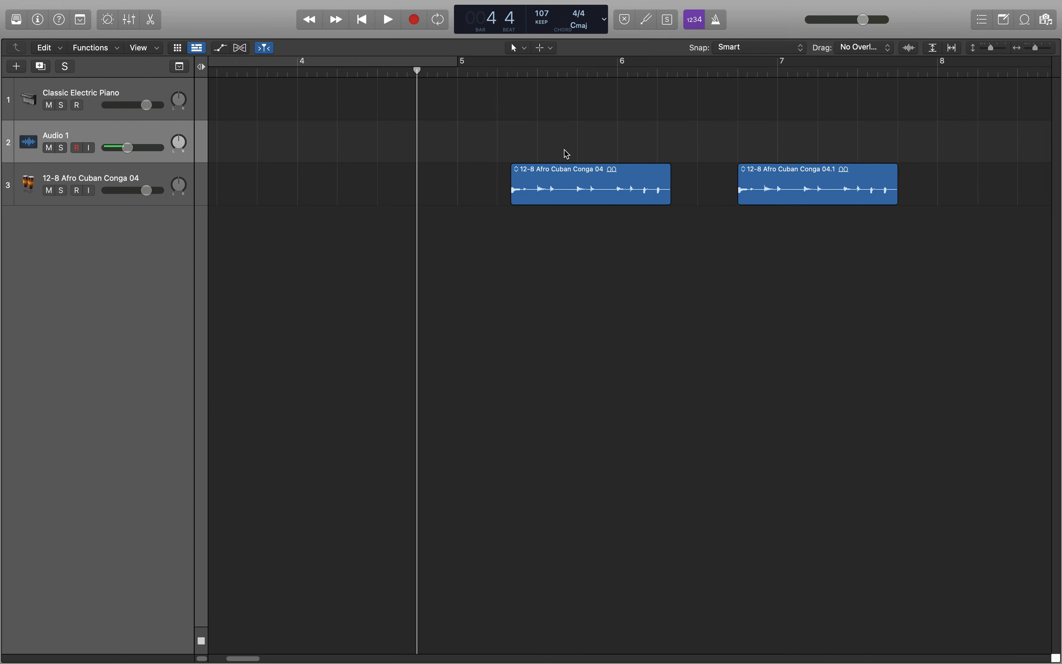
# Open the bounce settings with the conga track selected, review the MP3 options and the start and end positions, and cancel the bounce.
pyautogui.press('Down')
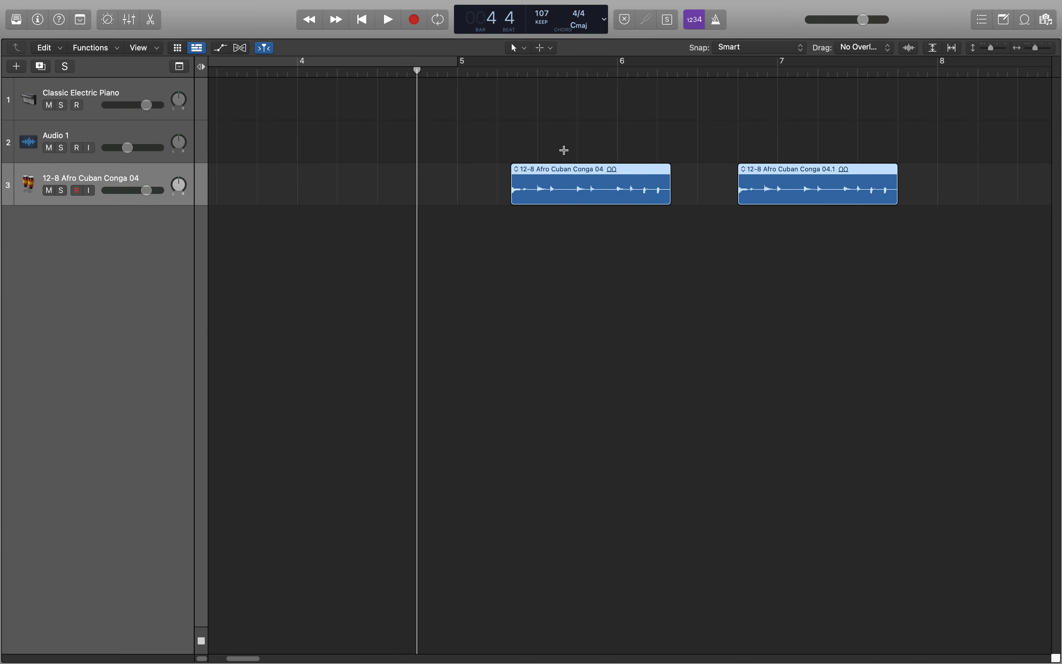
pyautogui.press('super+b')
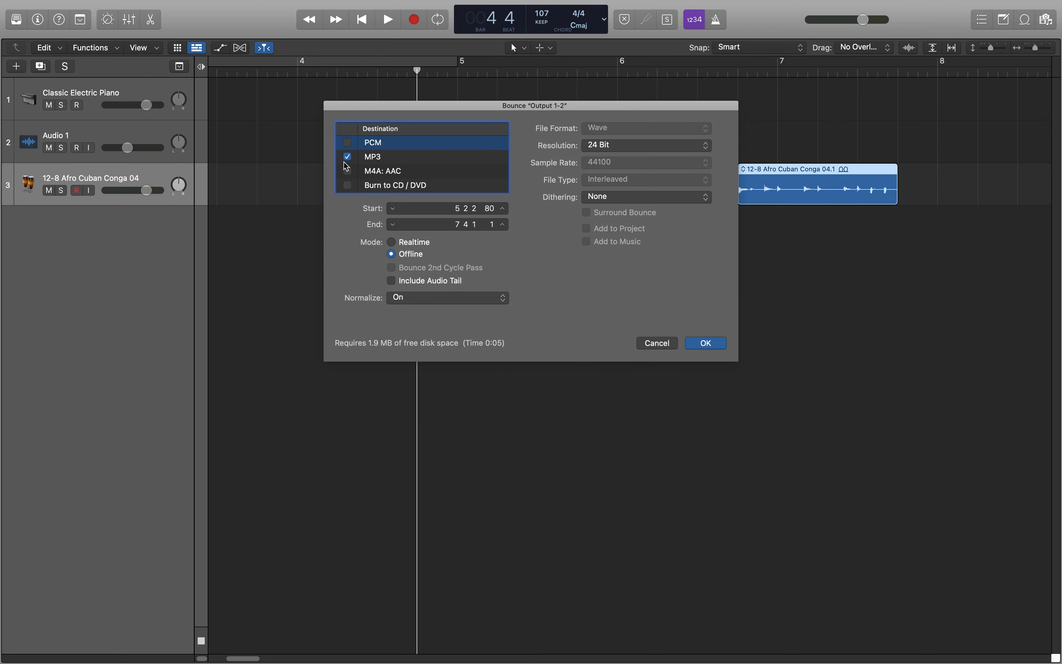
pyautogui.click(378, 160)
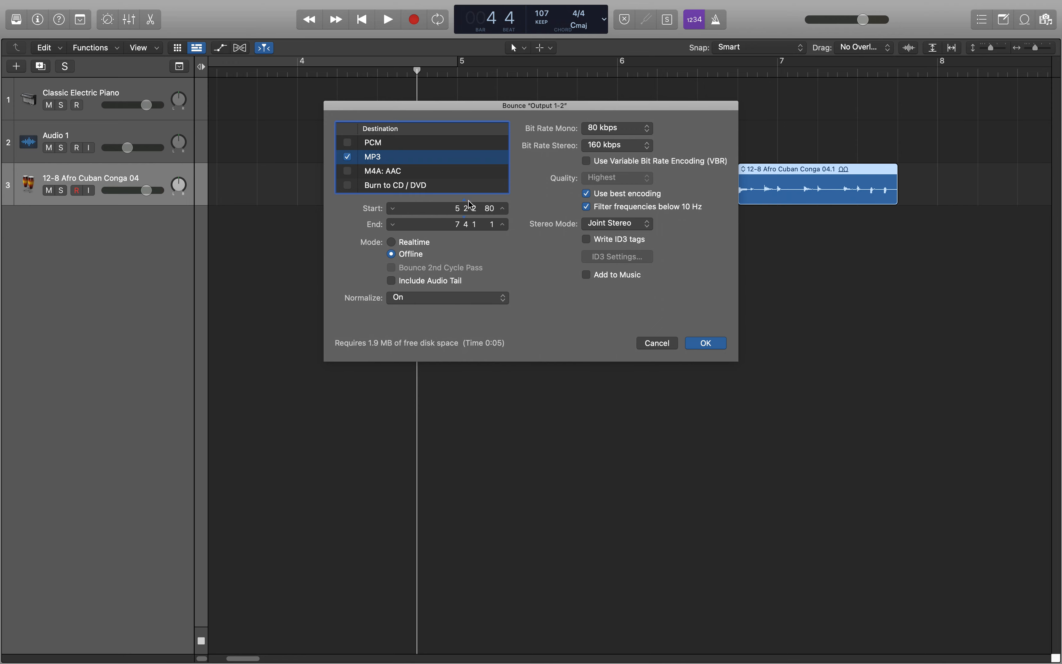
pyautogui.moveTo(479, 115); pyautogui.dragTo(500, 286)
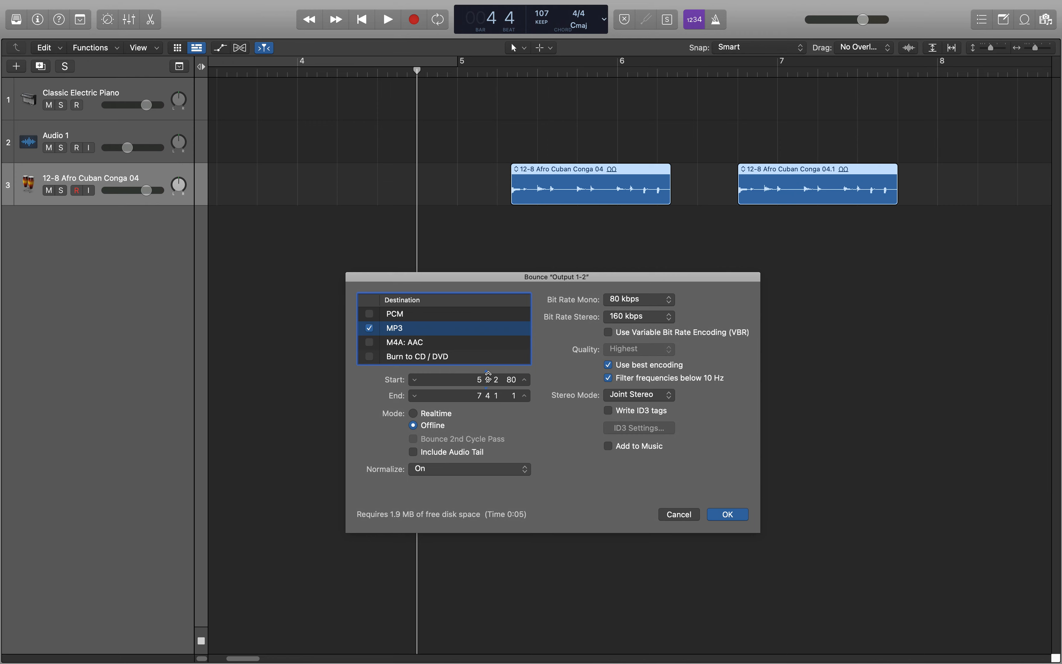
pyautogui.moveTo(480, 379); pyautogui.dragTo(480, 399)
pyautogui.click(695, 518)
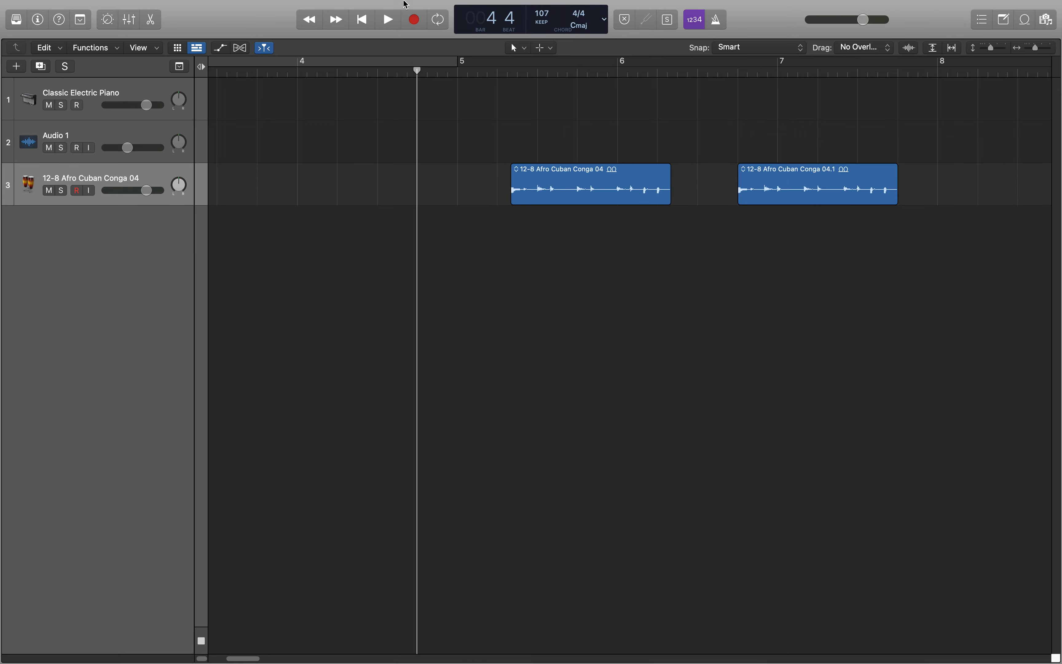
pyautogui.moveTo(405, 3)
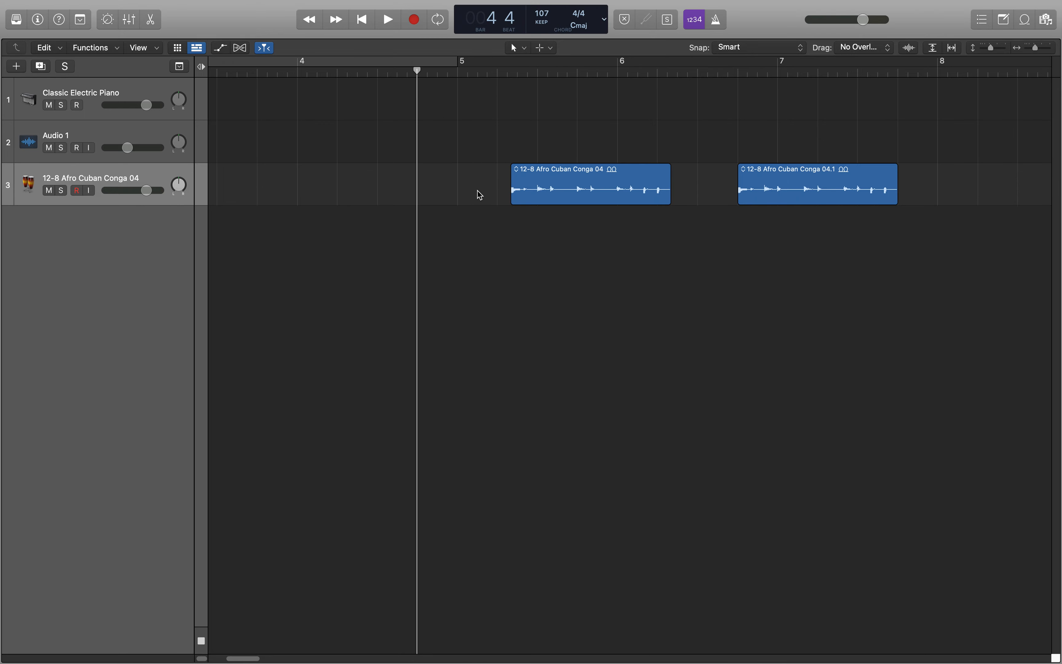